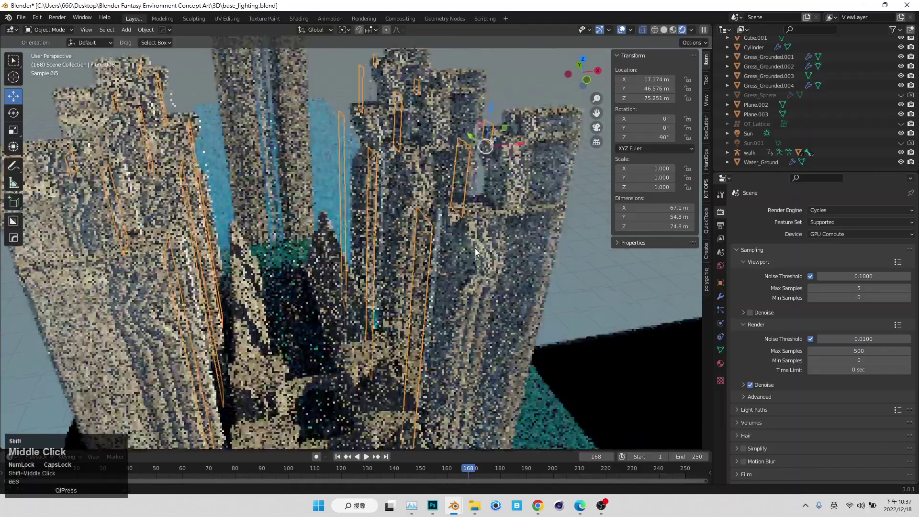
Step: Inspect the fort's stacked tower walls and front gate from several angles
left_click(521, 154)
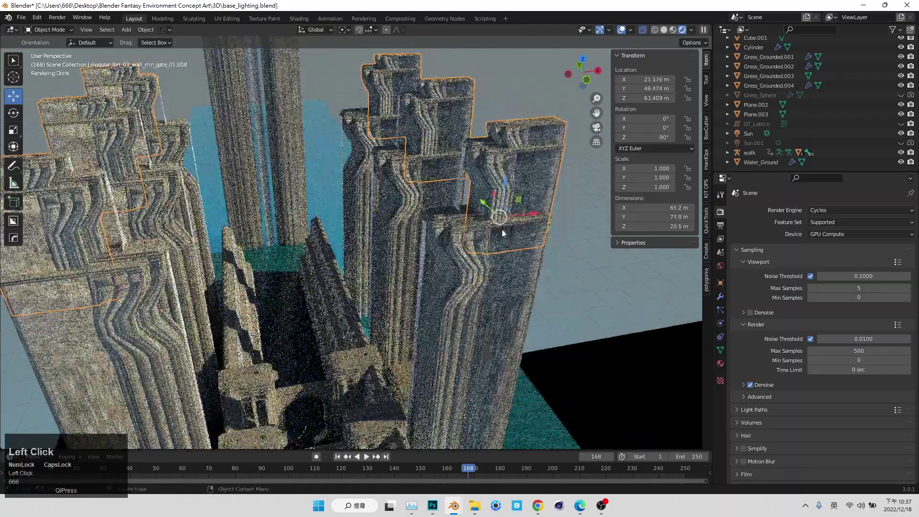
mouse_move(452, 503)
middle_click_drag(525, 272, 483, 239)
left_click(452, 156)
middle_click_drag(455, 201, 691, 293)
left_click(488, 202)
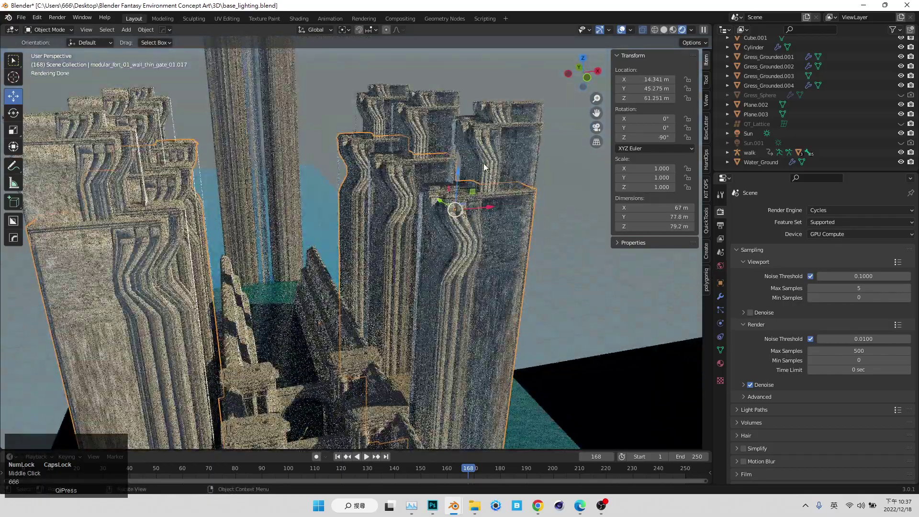
middle_click_drag(397, 286, 676, 184)
scroll(822, 106, "up", 5)
middle_click_drag(459, 225, 445, 284, "shift")
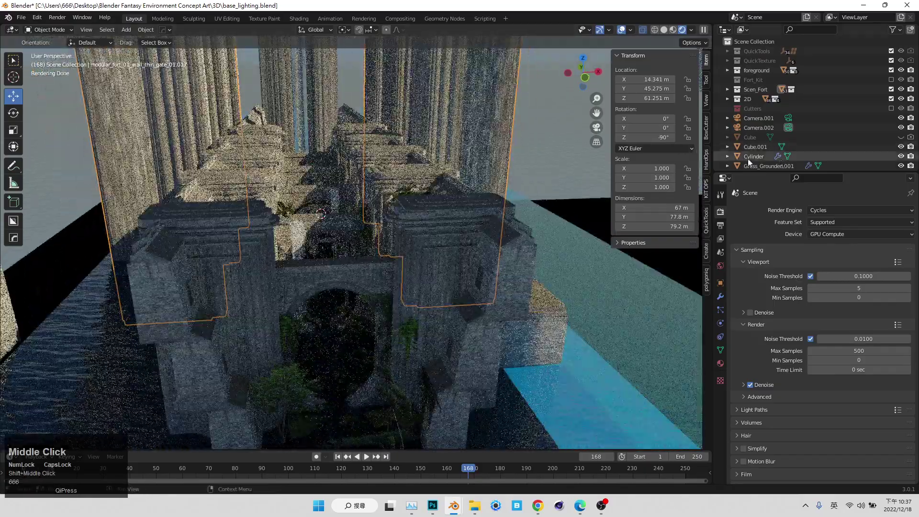
Step: Exclude the 2D and foreground collections from the view layer
left_click(891, 98)
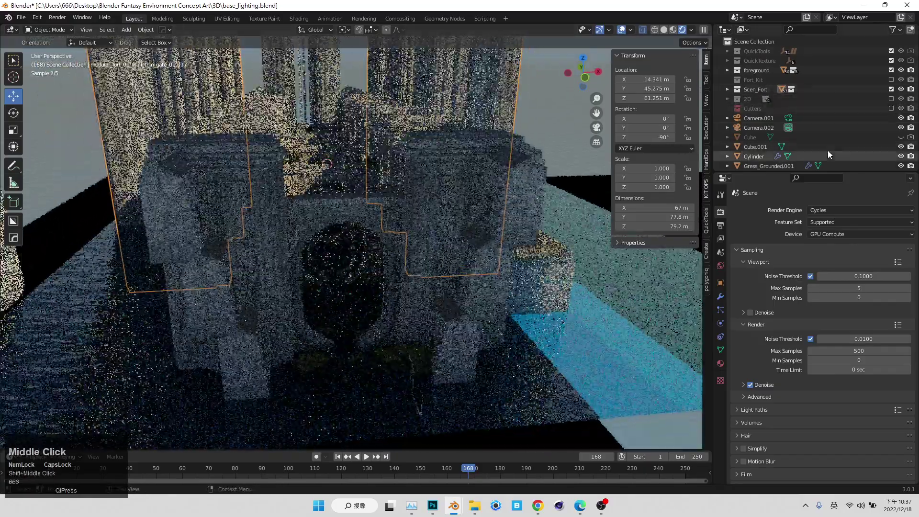
left_click(391, 356)
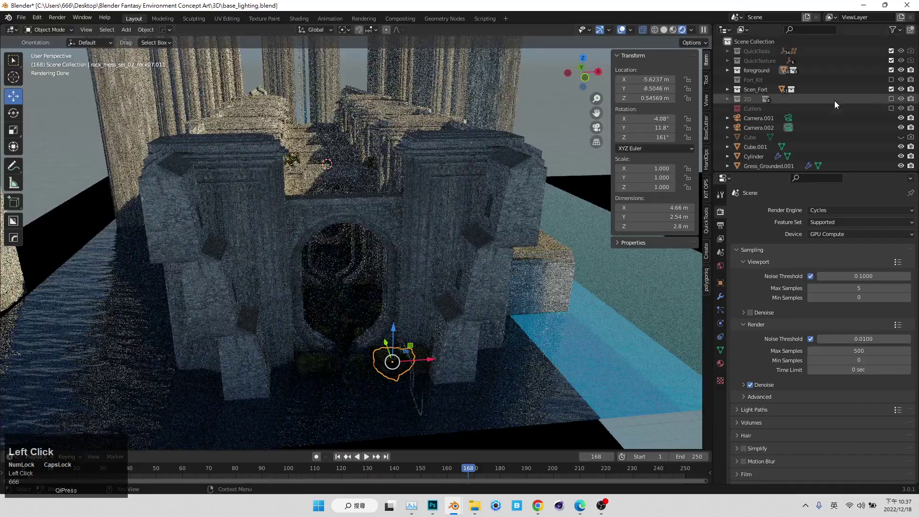
left_click(890, 71)
Step: Hide the Water_Ground plane in the viewport
middle_click_drag(429, 285, 387, 294)
left_click(183, 355)
scroll(750, 154, "down", 6)
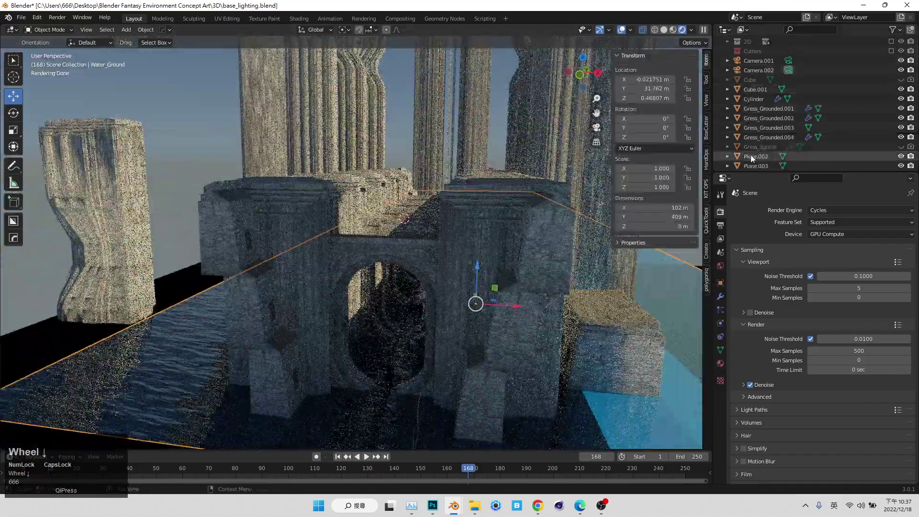
left_click(900, 162)
Step: Examine the aerial_grass_rock.001 material settings of the Gress_Grounded.001 plane beneath the fort
middle_click_drag(531, 143, 453, 205)
left_click(162, 315)
middle_click_drag(391, 293, 377, 274)
scroll(377, 273, "down", 4)
middle_click_drag(264, 303, 311, 293, "shift")
left_click(720, 363)
middle_click_drag(195, 297, 651, 153, "shift")
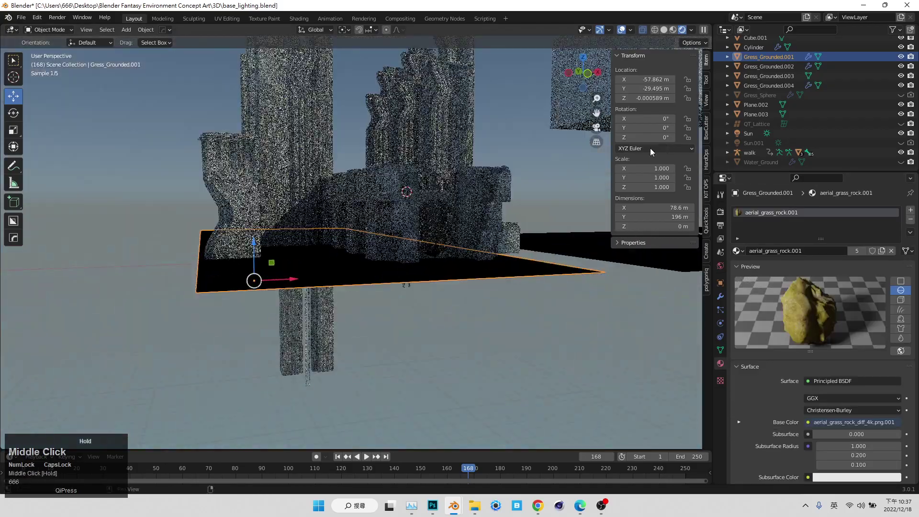
left_click(596, 127)
left_click(597, 128)
scroll(763, 380, "down", 6)
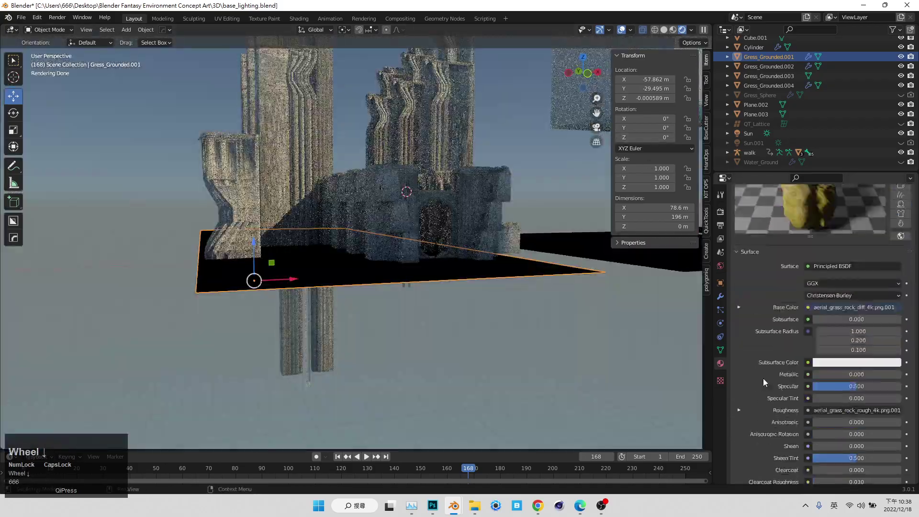
left_click(851, 307)
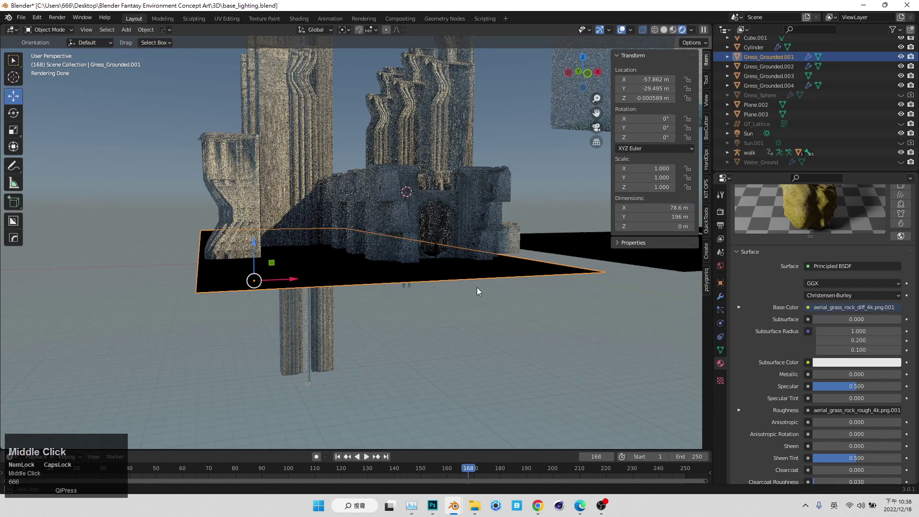
Step: Unlink the aerial_grass_rock.001 material from the Gress_Grounded.001 plane
scroll(466, 276, "down", 5)
middle_click_drag(477, 287, 438, 285)
middle_click_drag(797, 232, 797, 251)
scroll(804, 249, "up", 5)
left_click(887, 249)
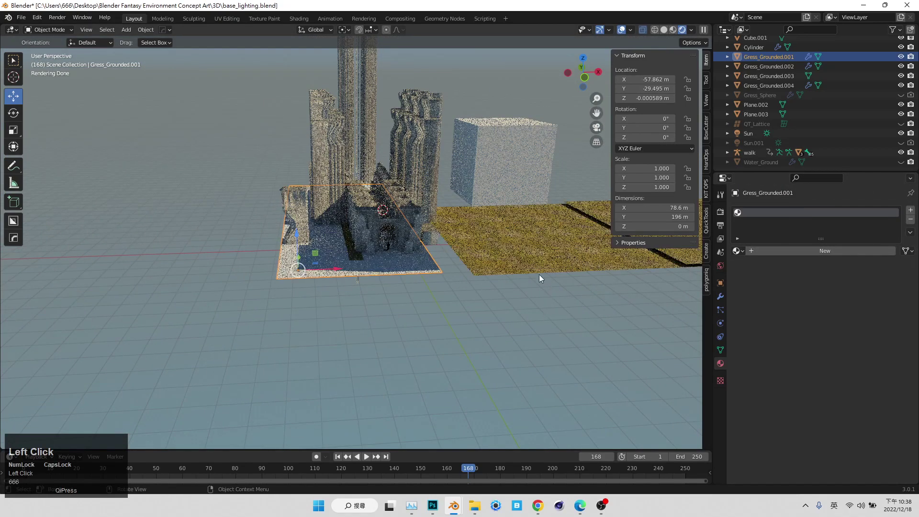
Step: Delete the Gress_Grounded.001 plane beneath the fort
left_click(536, 257)
middle_click_drag(536, 257, 411, 308)
left_click(426, 250)
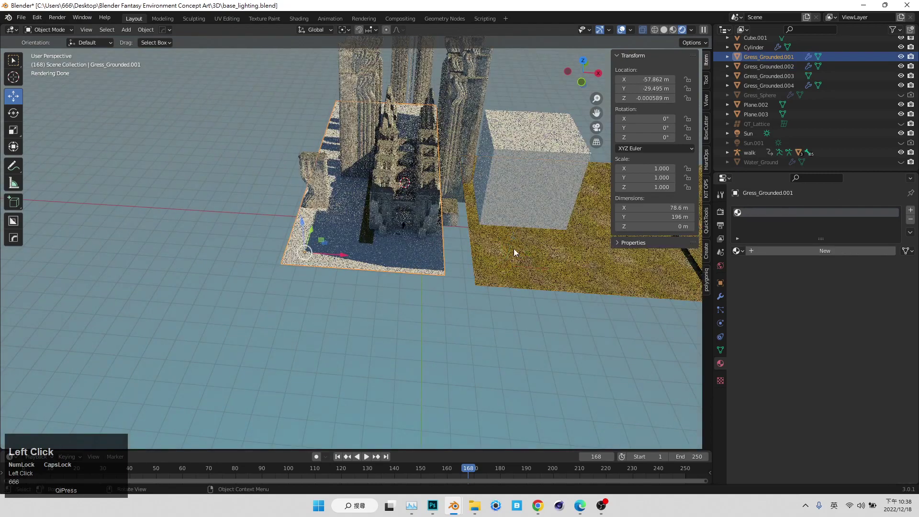
key("Delete")
Step: Try duplicating the neighbouring grass ground plane and moving the copy beneath the fort, then delete that copy
left_click(528, 253)
key("shift+d")
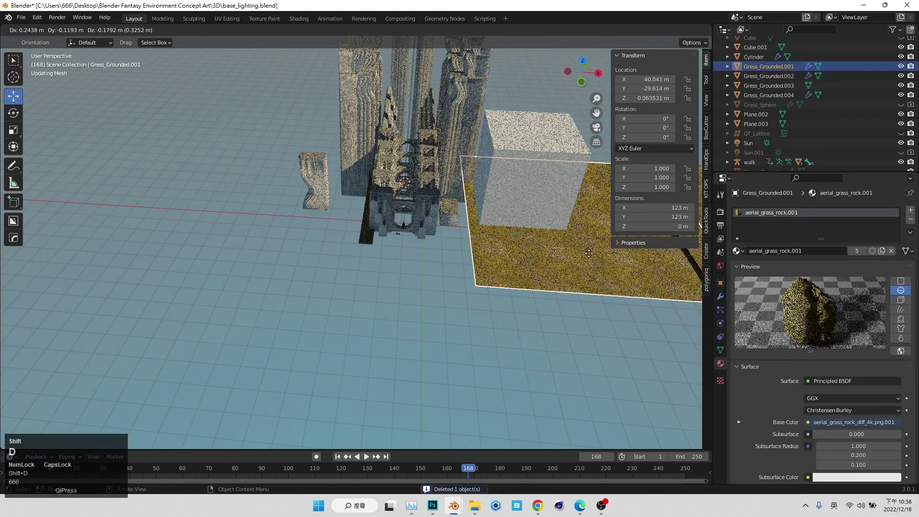
right_click(528, 254)
left_click_drag(543, 268, 437, 269)
left_click(342, 262)
middle_click_drag(513, 305, 475, 240)
middle_click_drag(494, 274, 555, 293)
key("Delete")
Step: Move the Gress_Grounded.002 plane along X to about -47.6 m so it lies beneath the fort
left_click(562, 288)
left_click_drag(544, 292, 402, 296)
scroll(411, 296, "up", 6)
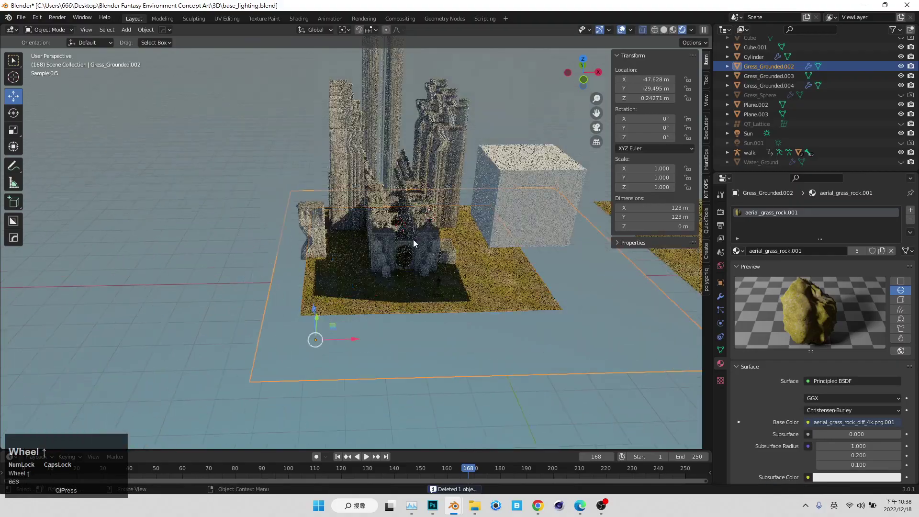
scroll(478, 220, "up", 5)
middle_click_drag(486, 287, 569, 258)
Step: Include the 2D collection in the view layer again
left_click(527, 246)
scroll(773, 120, "up", 5)
left_click(891, 94)
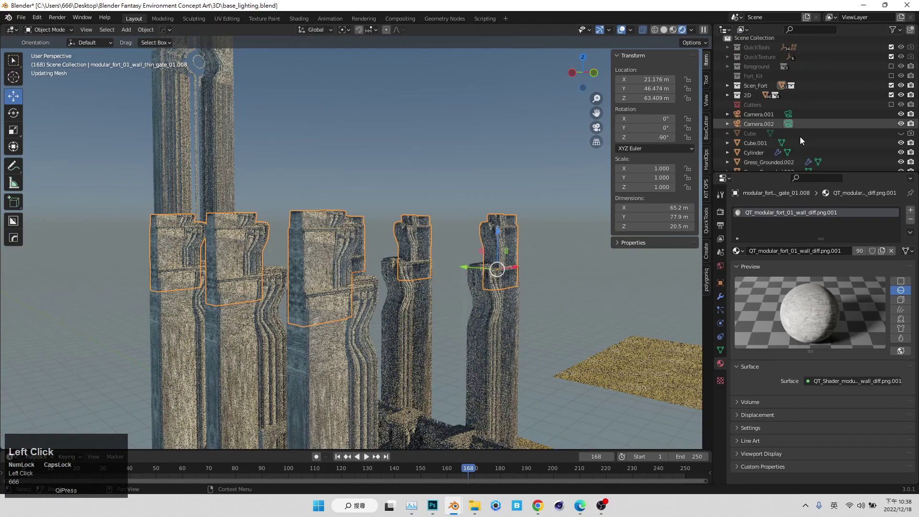
Step: Select the stacked thin-gate wall towers together with their waterfall planes and duplicate them in place
mouse_move(459, 291)
middle_mouse_down()
mouse_move(402, 325)
mouse_move(450, 295)
middle_mouse_up()
left_click_drag(484, 222, 525, 299)
middle_click_drag(527, 298, 521, 216)
left_click(595, 129)
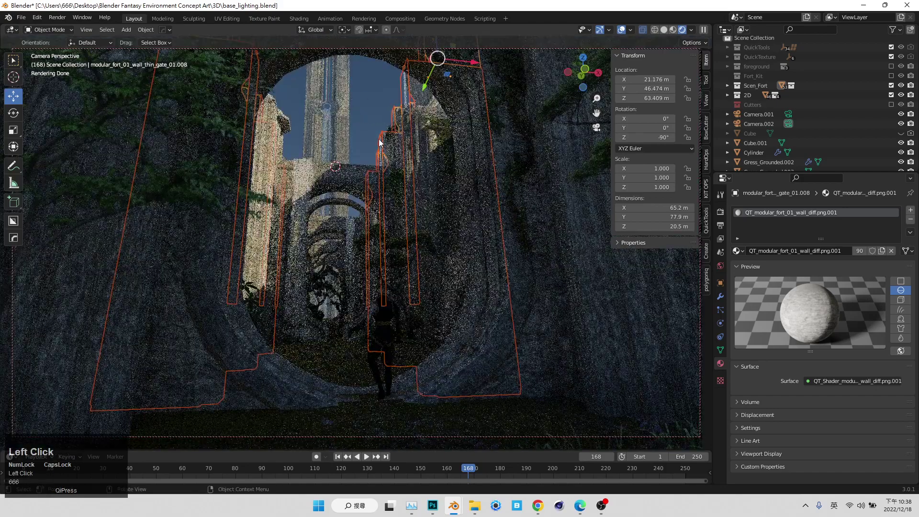
left_click(596, 128)
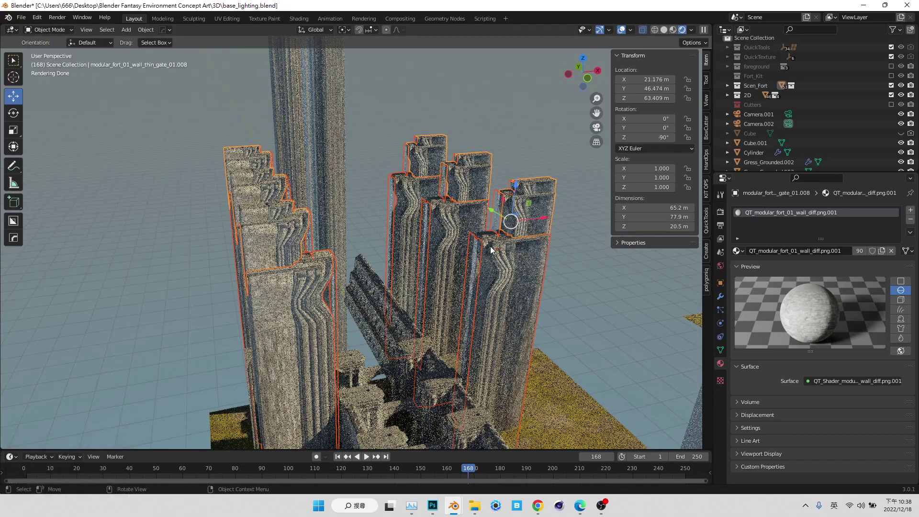
left_click(596, 127)
left_click(596, 128)
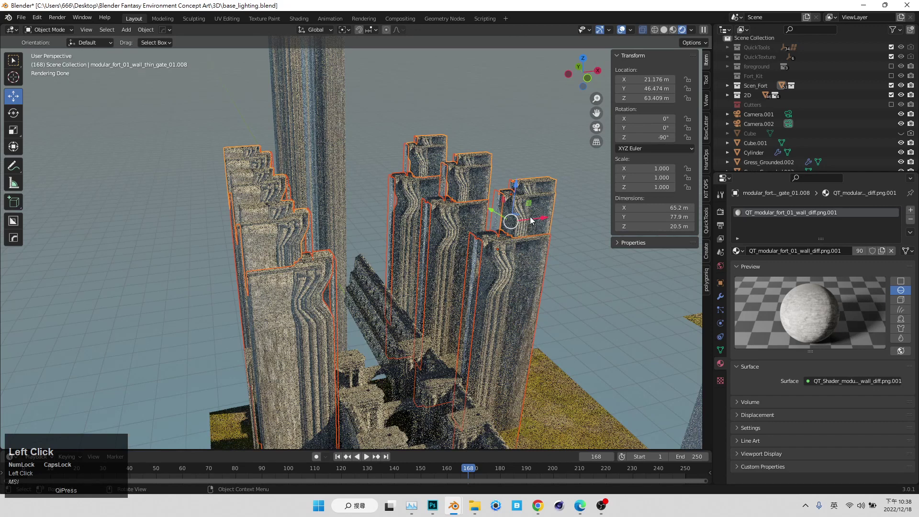
key("shift+d")
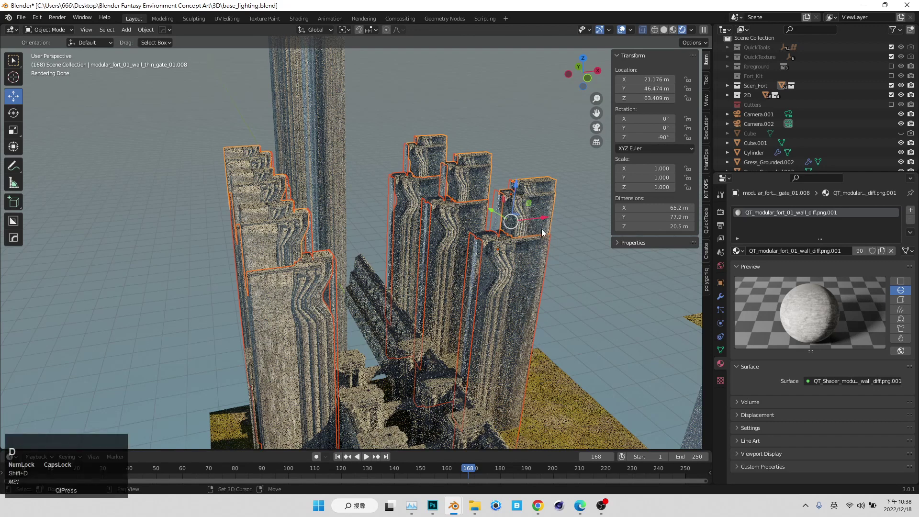
right_click(541, 231)
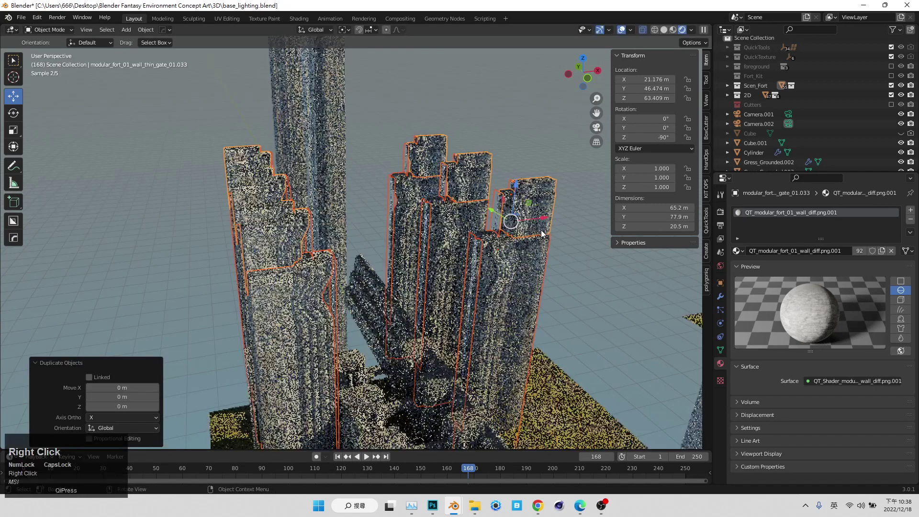
right_click(536, 203)
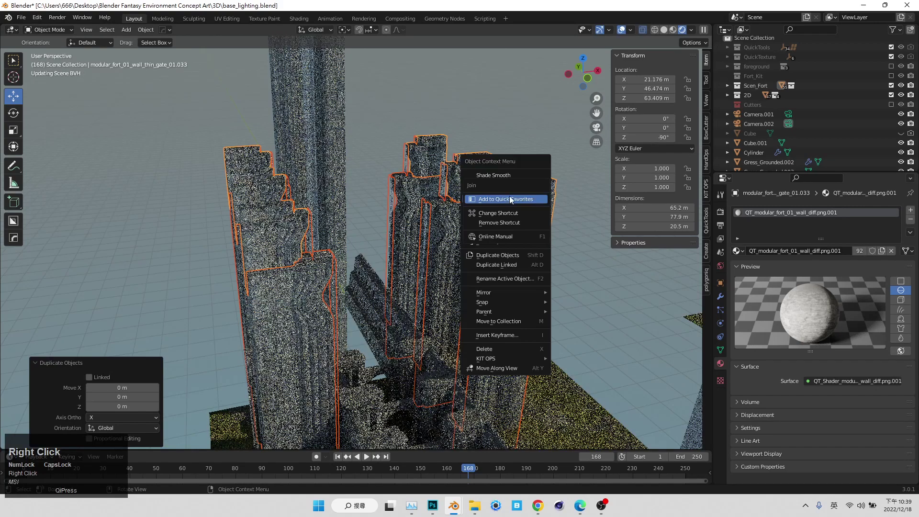
right_click(516, 231)
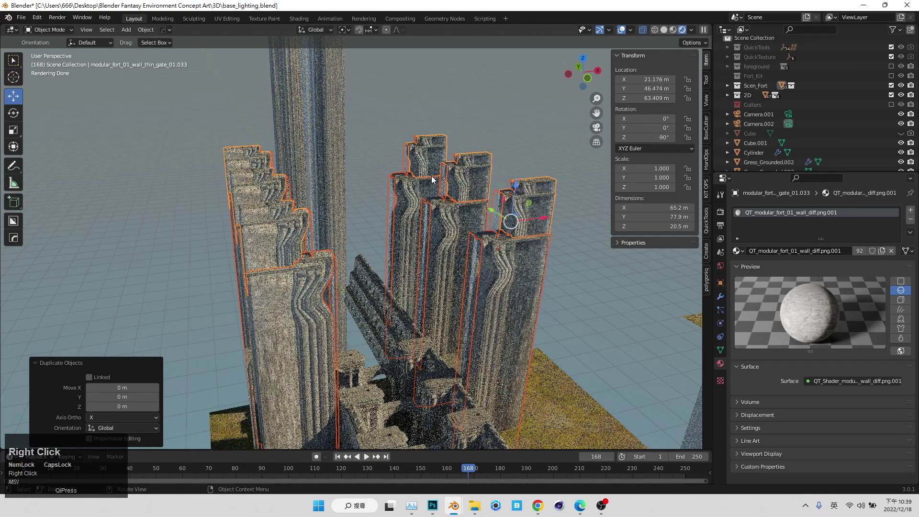
Step: Convert the duplicated tower pieces to meshes and join them into one object
left_click(630, 56)
right_click(500, 210)
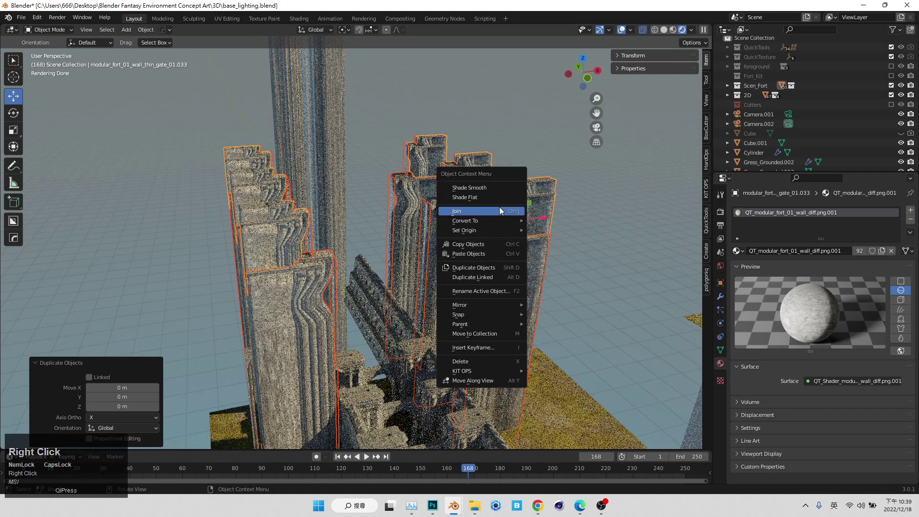
left_click(564, 230)
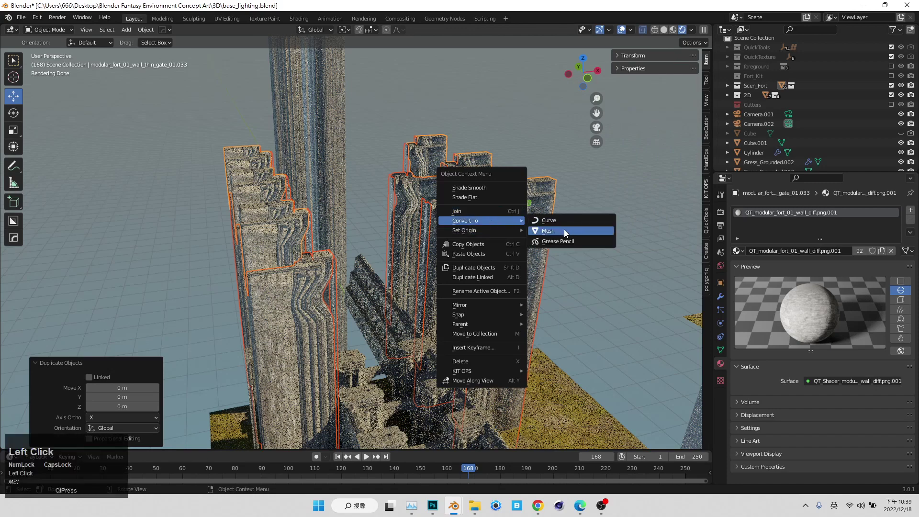
right_click(529, 223)
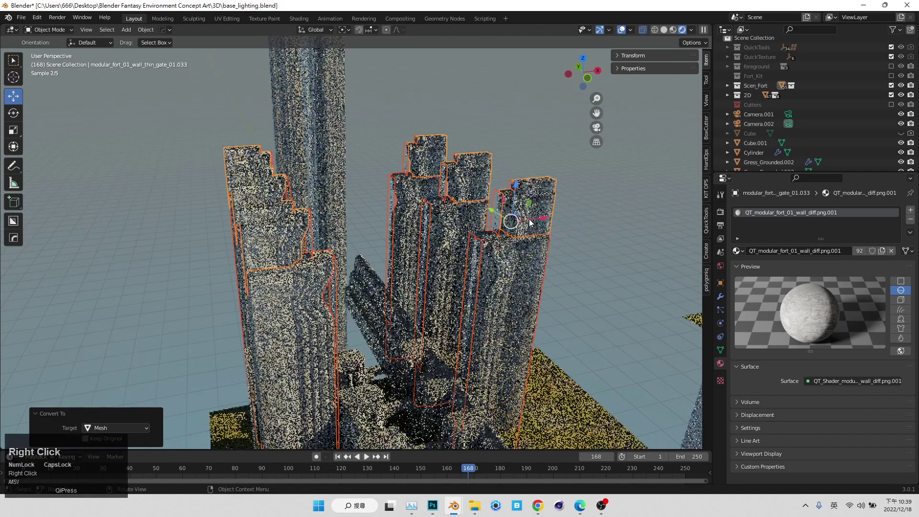
right_click(530, 191)
left_click(520, 180)
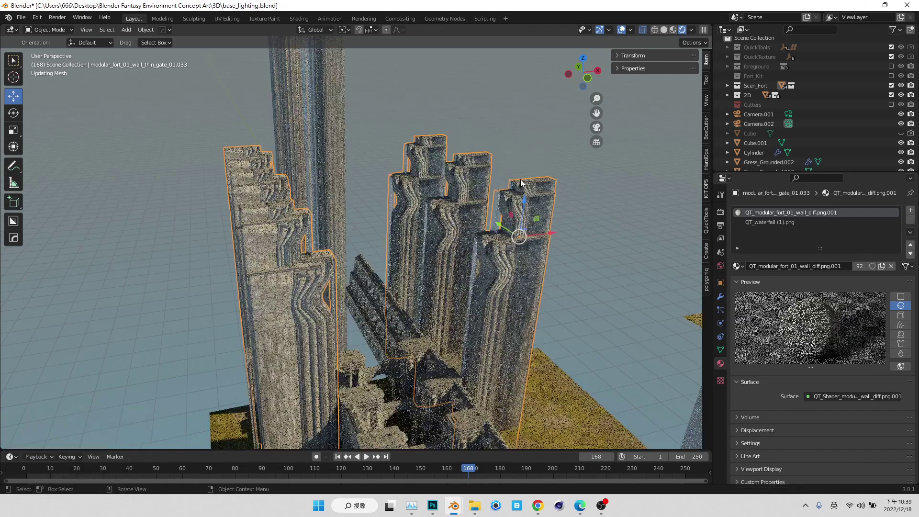
Step: In Edit Mode, isolate one front corner tower of the joined mesh by inverting its selection and deleting all other vertices
key("Tab")
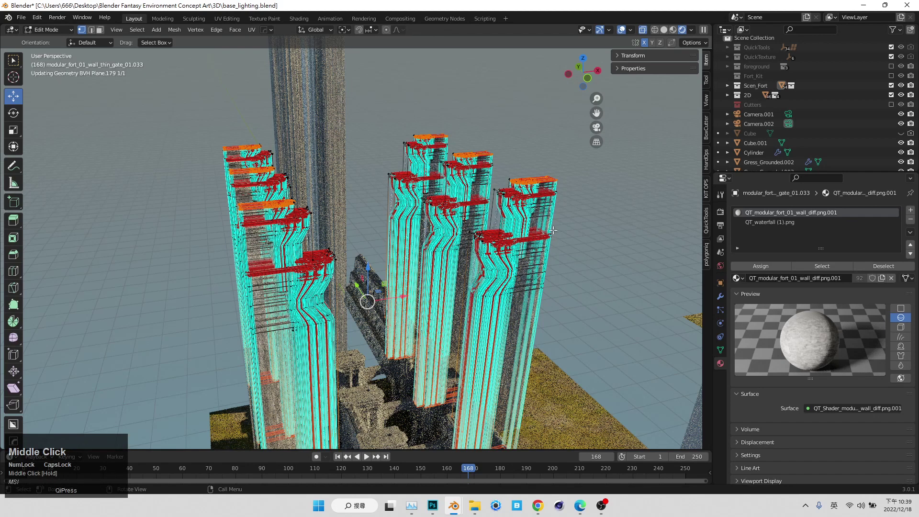
middle_click_drag(581, 150, 563, 181)
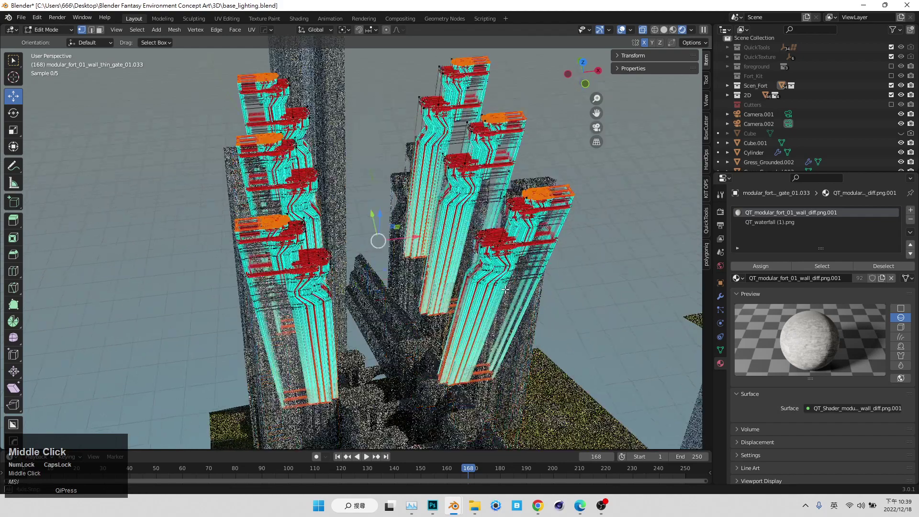
scroll(402, 254, "down", 7)
middle_click_drag(402, 254, 405, 305)
scroll(416, 309, "up", 2)
left_click_drag(465, 330, 371, 255)
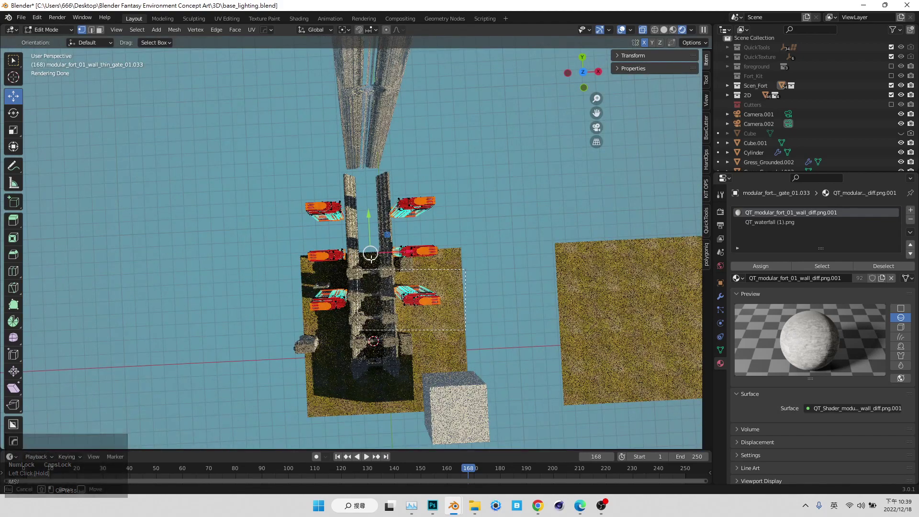
left_click(137, 30)
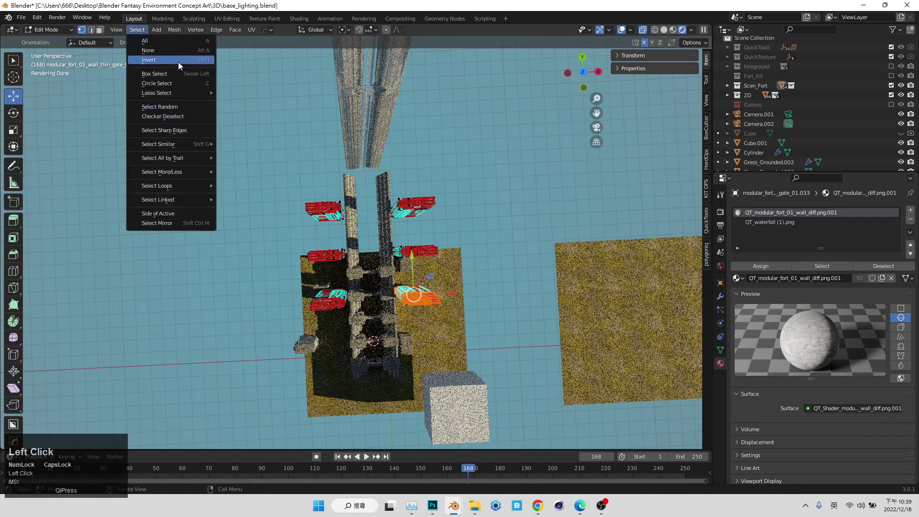
left_click(173, 60)
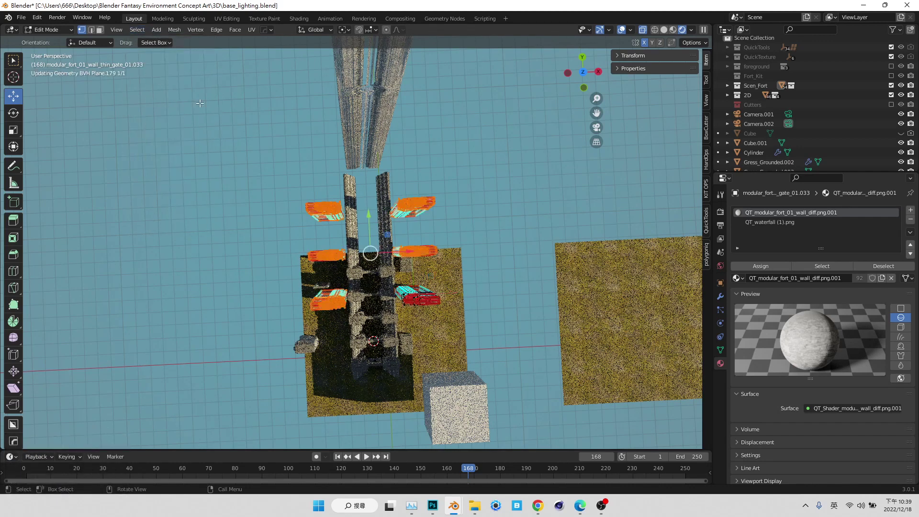
key("x")
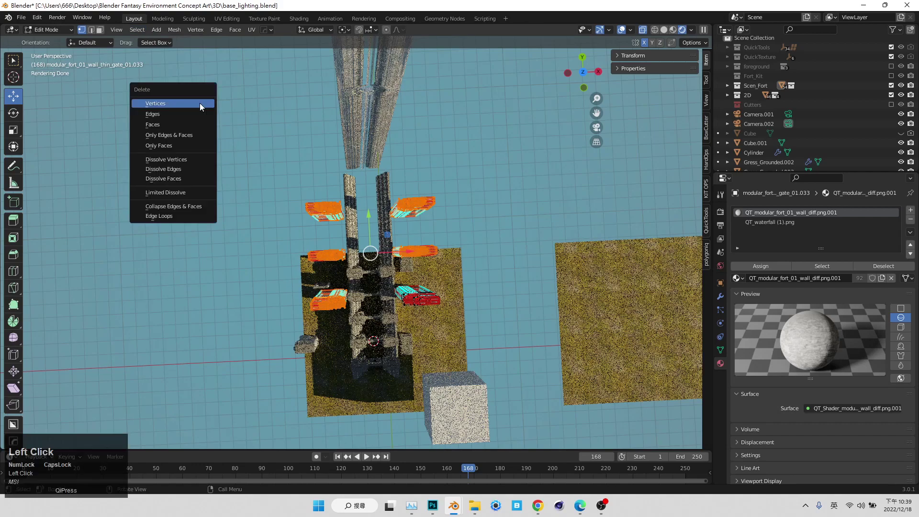
left_click(200, 107)
key("Tab")
Step: Move the isolated tower to the rear of the fort, finishing with an offset of -10.284 m in X and 17.554 m in Y
middle_click_drag(402, 276, 445, 274)
left_click_drag(437, 264, 434, 136)
middle_click_drag(410, 186, 457, 202)
scroll(456, 173, "up", 3)
scroll(455, 197, "down", 2)
left_click_drag(460, 193, 404, 170)
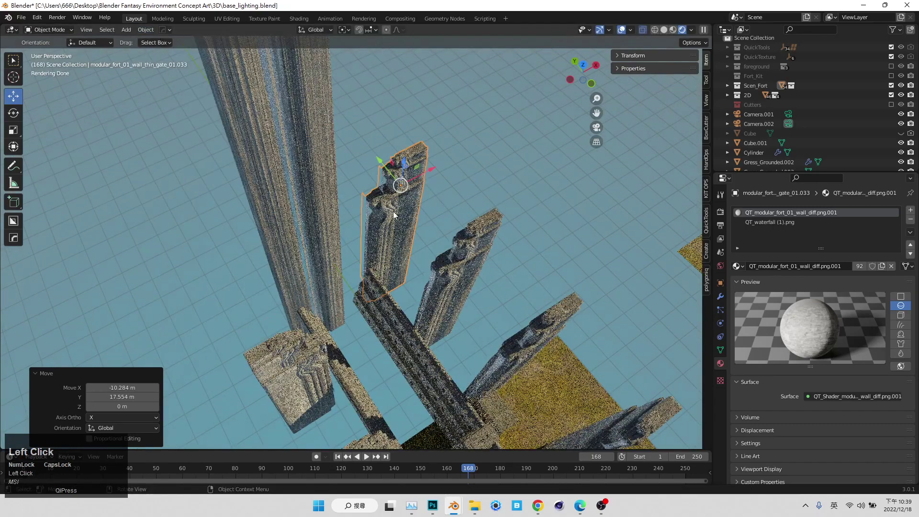
Step: Set the isolated tower's origin to its geometry
middle_click_drag(386, 227, 378, 223)
left_click(140, 31)
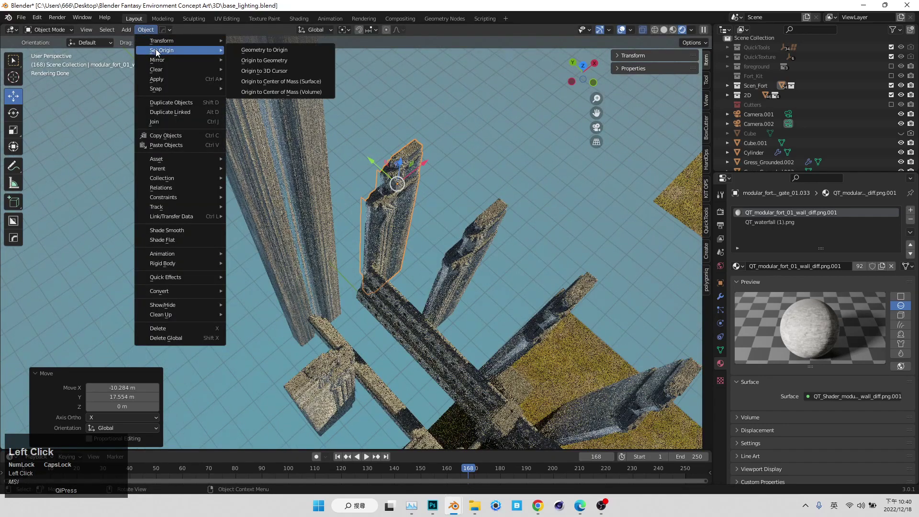
left_click(266, 63)
Step: Shift the isolated tower a further -11.702 m in X and 16.095 m in Y, in front of the tall rear tower
middle_click_drag(415, 230, 415, 256)
left_click_drag(387, 214, 332, 206)
middle_click_drag(368, 282, 329, 195)
scroll(329, 193, "up", 5)
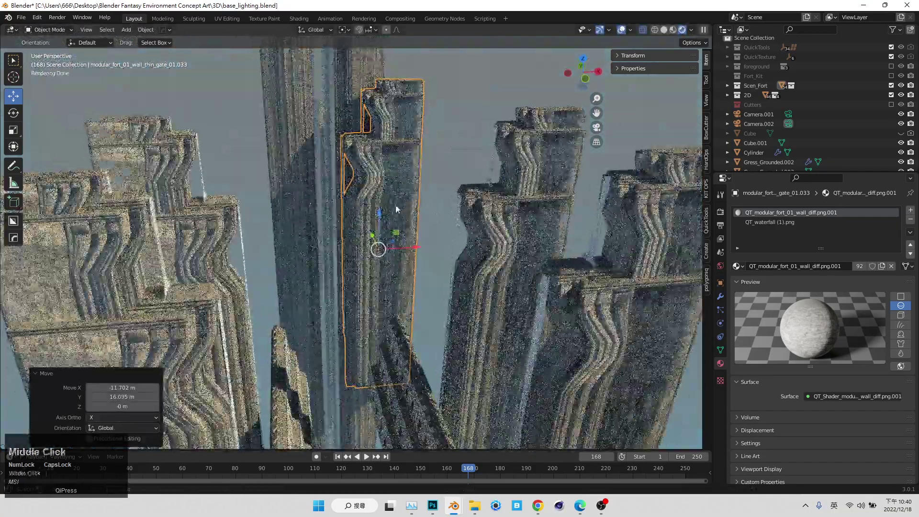
Step: Turn the isolated tower edge-on in front of the tall rear tower by setting its Z rotation to 0°
middle_click_drag(396, 209, 395, 249)
left_click(13, 113)
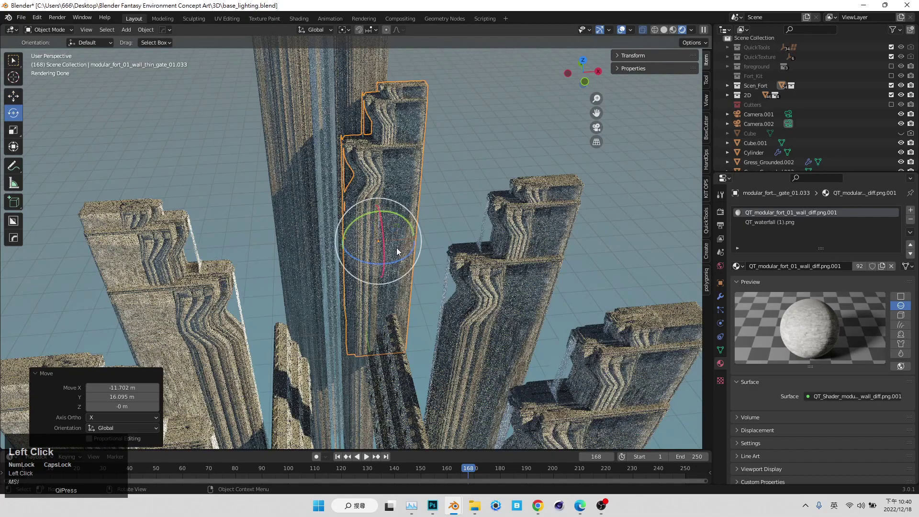
left_click_drag(414, 255, 593, 60, "ctrl")
left_click(643, 56)
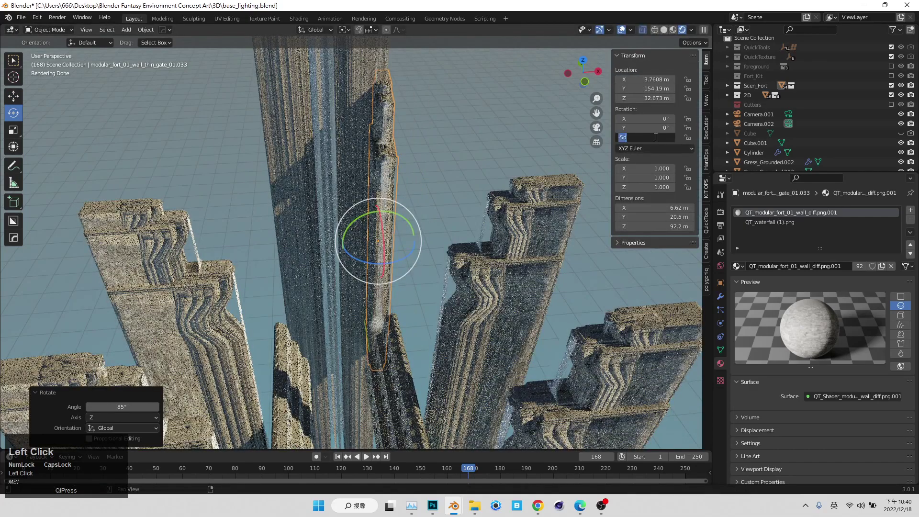
type("0")
key("Return")
Step: Move the tower to X 0.90388 m and Z 78.738 m, and stretch its base downward in Edit Mode to a 140 m height
middle_click_drag(412, 156, 413, 135)
mouse_move(397, 232)
left_mouse_down()
mouse_move(342, 180)
mouse_move(341, 163)
left_mouse_up()
left_click(595, 129)
key("Tab")
left_click_drag(416, 307, 305, 238)
key("Tab")
Step: Add a Mirror modifier to the tower on the Y axis only, with modular_fort_01_wall_thin_gate_01.028 as mirror object
left_click(721, 296)
left_click(754, 210)
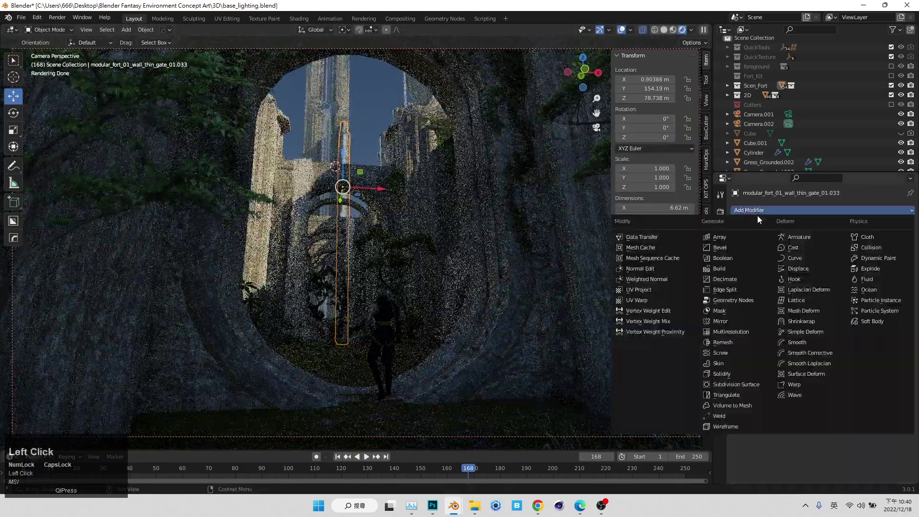
left_click(731, 322)
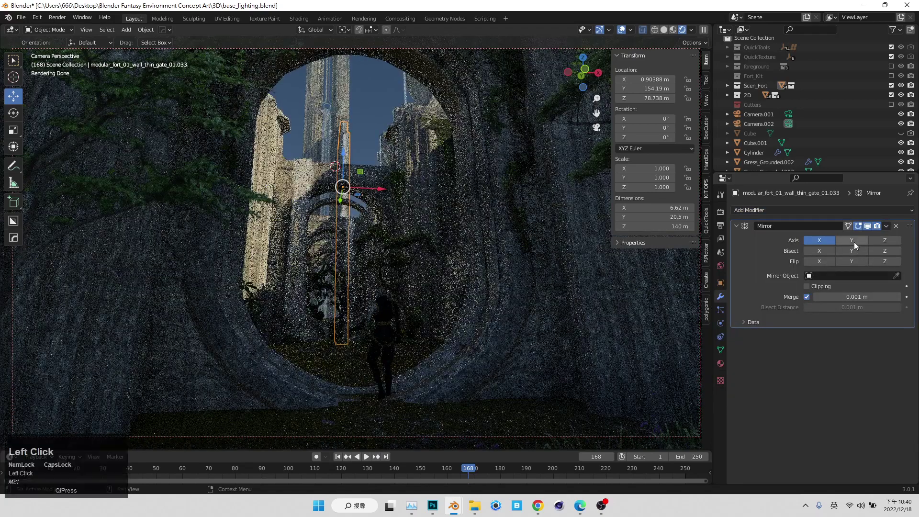
left_click(853, 240)
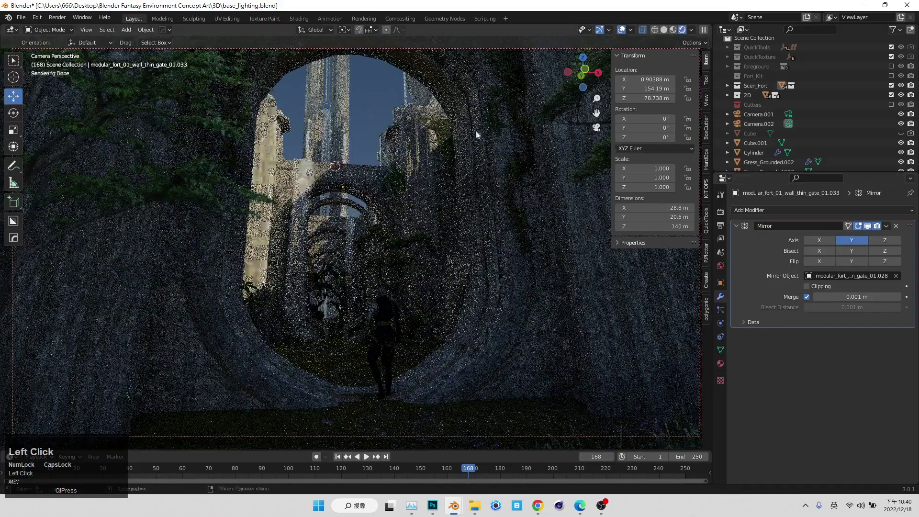
Step: Try to raise the mirrored tower's bottom vertices by about 13.5 m in Edit Mode
left_click(596, 127)
middle_click_drag(536, 147, 273, 217)
scroll(303, 243, "down", 5)
left_click(250, 217)
key("Tab")
left_click_drag(233, 208, 258, 362)
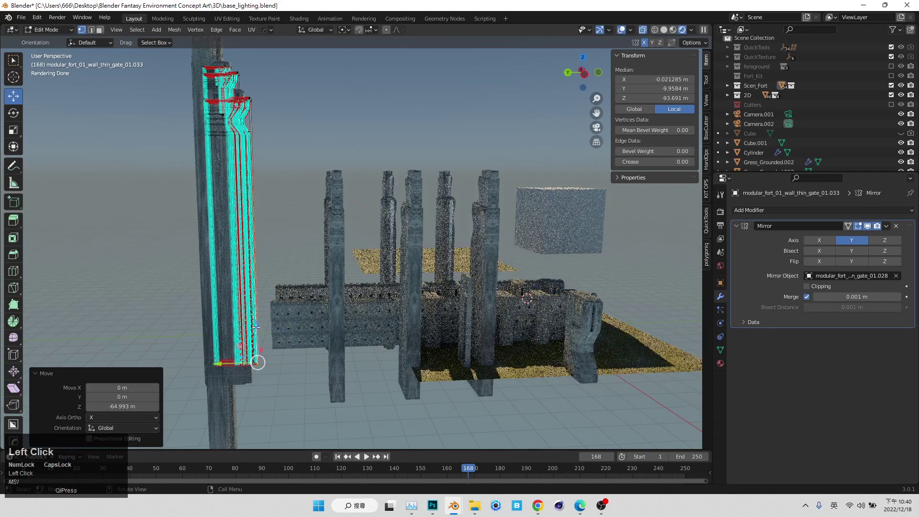
left_click_drag(259, 306, 260, 298)
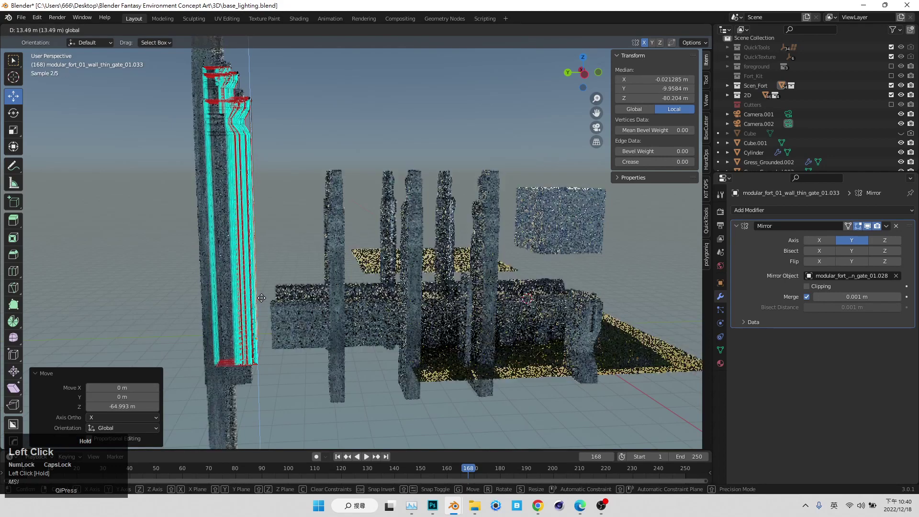
key("Tab")
middle_click_drag(268, 287, 414, 279)
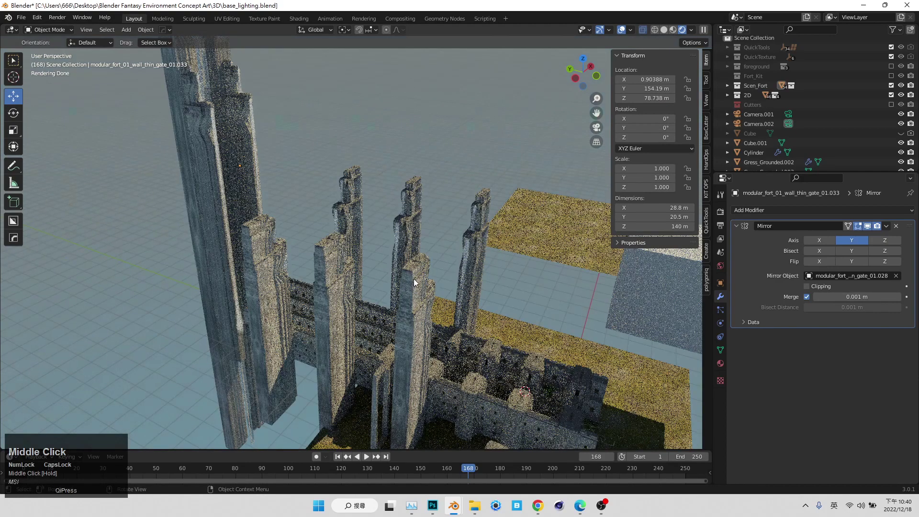
Step: Look through the scene camera and enable denoising for the Cycles viewport render
left_click(462, 304)
middle_click_drag(451, 323, 433, 322)
left_click(444, 159)
key("KP_0")
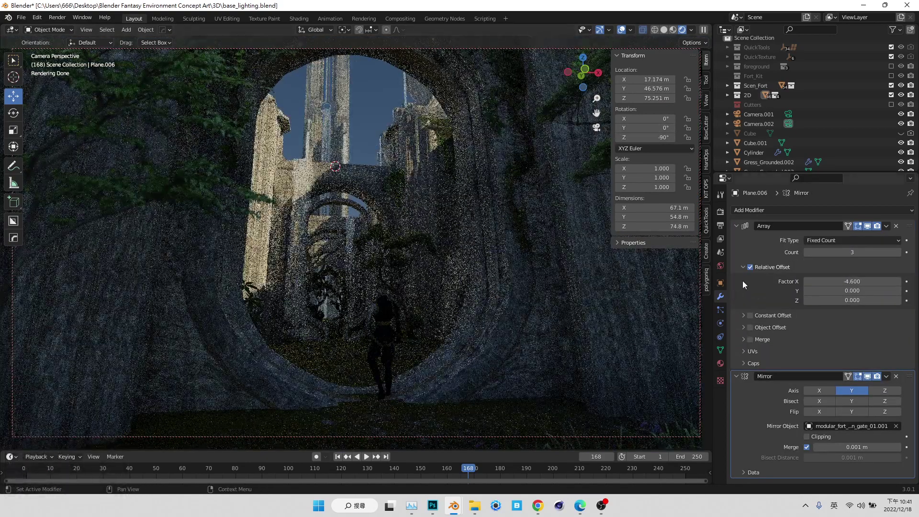
left_click(720, 212)
left_click(751, 312)
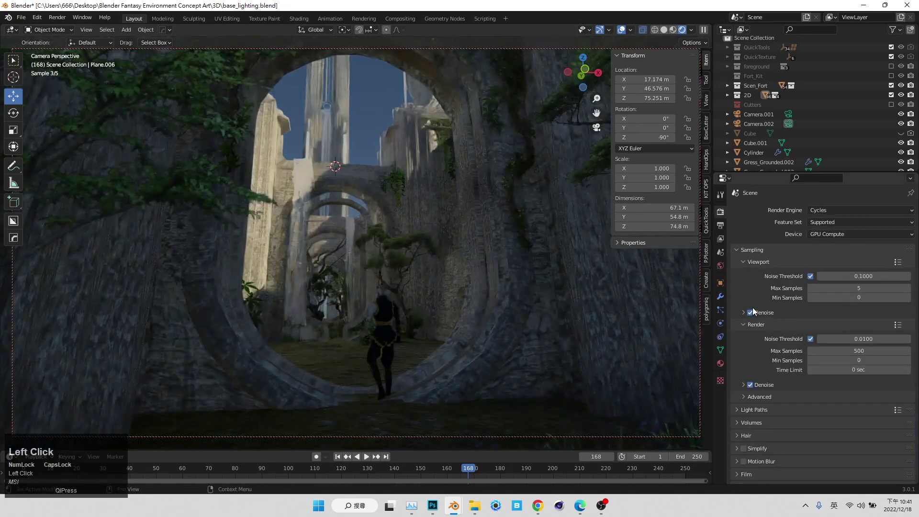
Step: Unhide the Water_Ground object in the viewport and save the file
scroll(778, 142, "down", 5)
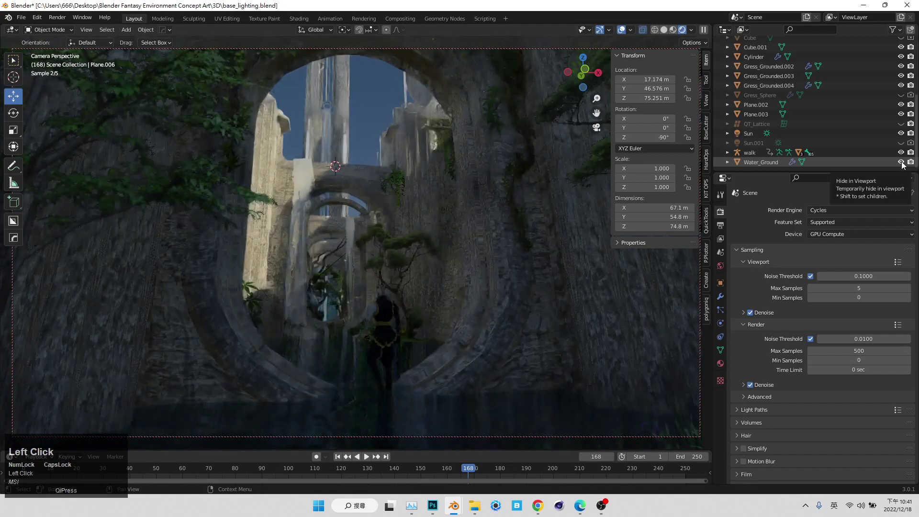
key("ctrl+s")
Step: Examine the tall rear tower and its mirrored wall pieces up close and through the scene camera
left_click(596, 127)
scroll(317, 191, "up", 2)
middle_click_drag(317, 191, 378, 205)
scroll(412, 219, "up", 3)
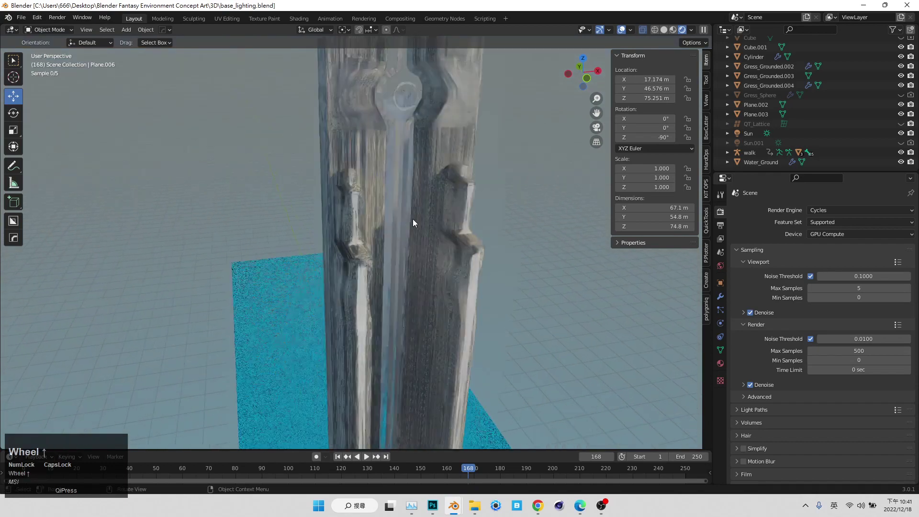
middle_click_drag(459, 194, 467, 244, "shift")
scroll(482, 215, "down", 2)
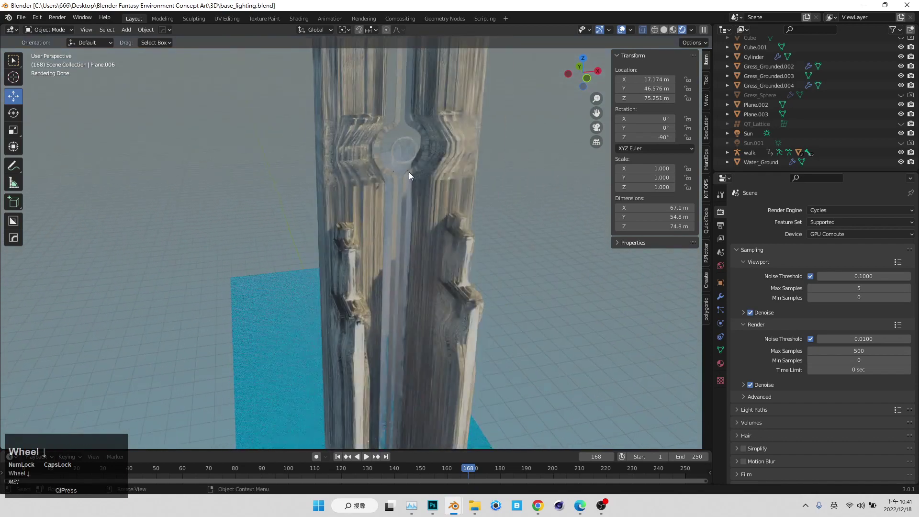
middle_click_drag(432, 195, 447, 162)
scroll(455, 177, "down", 2)
left_click(459, 189)
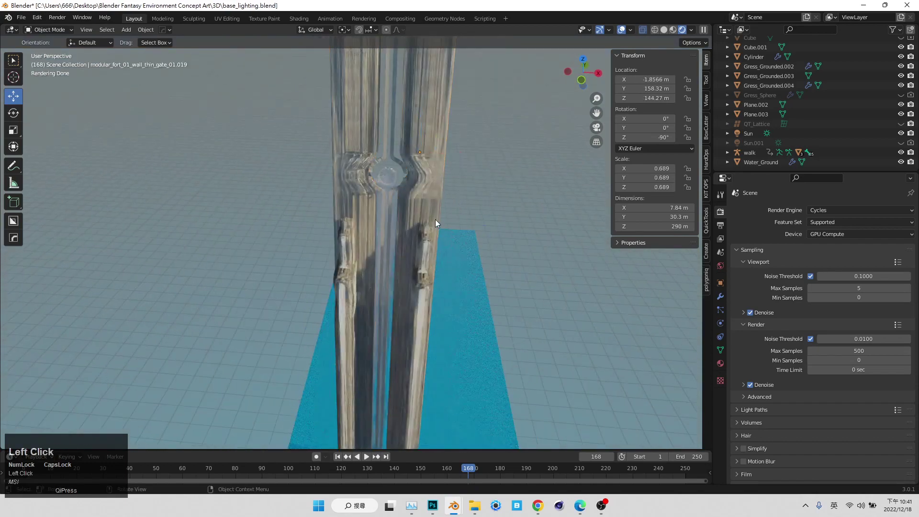
middle_click_drag(435, 219, 396, 186)
left_click(597, 128)
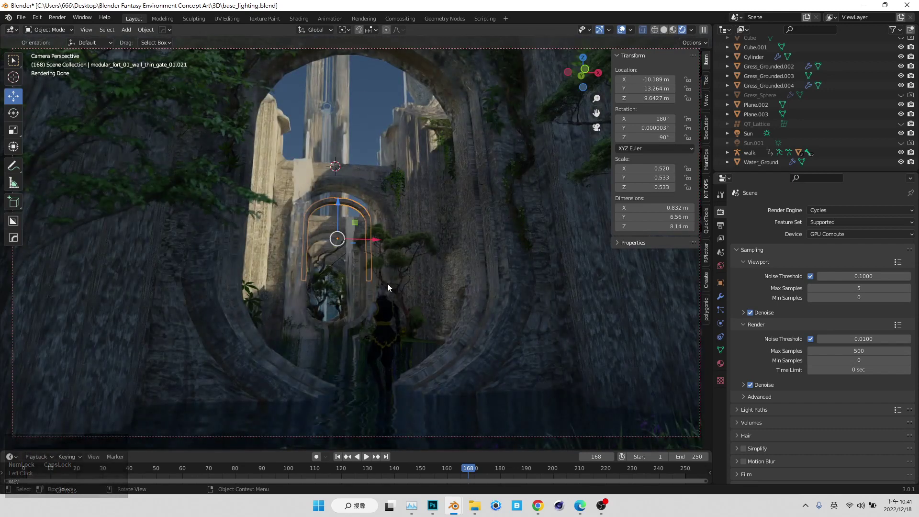
left_click(385, 309)
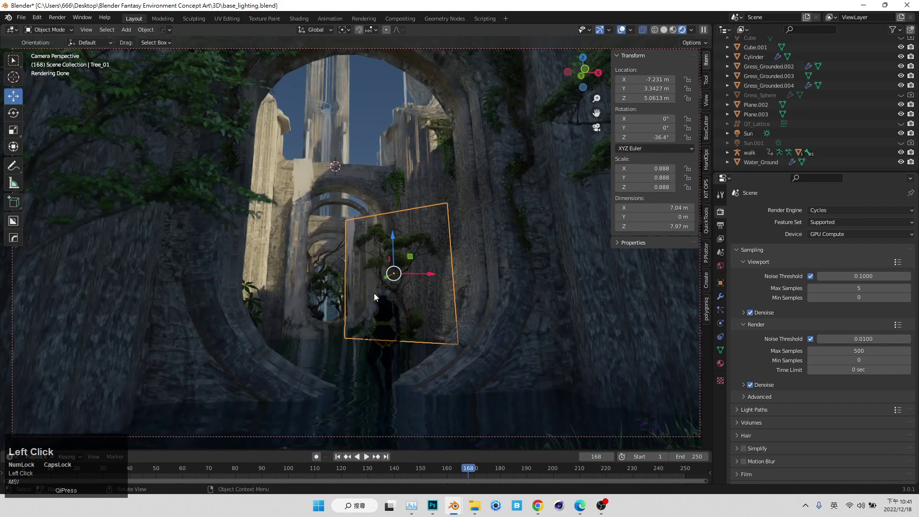
Step: Duplicate the mirrored 140 m tower beside the rear tower, leaving the copy in place
left_click(598, 128)
middle_click_drag(395, 161, 382, 197)
scroll(407, 260, "down", 3)
left_click(420, 275)
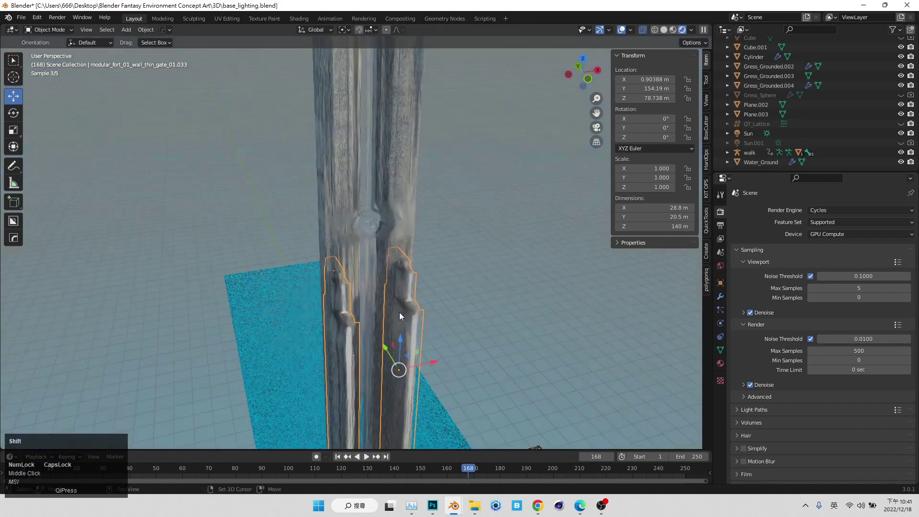
middle_click_drag(400, 313, 394, 250, "shift")
key("shift+d")
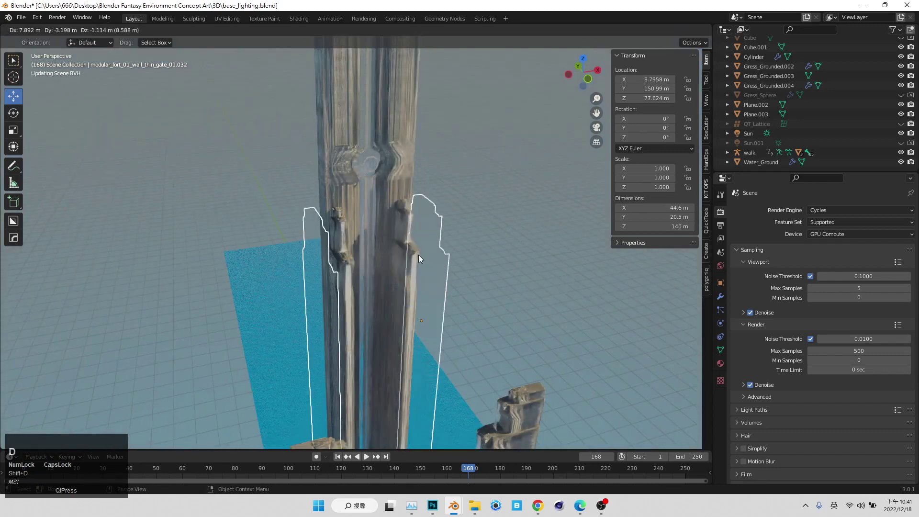
middle_click(419, 255)
Step: Rotate the duplicated tower about the vertical axis and set its Z rotation to 45°
left_click(13, 113)
middle_click_drag(167, 172, 416, 273)
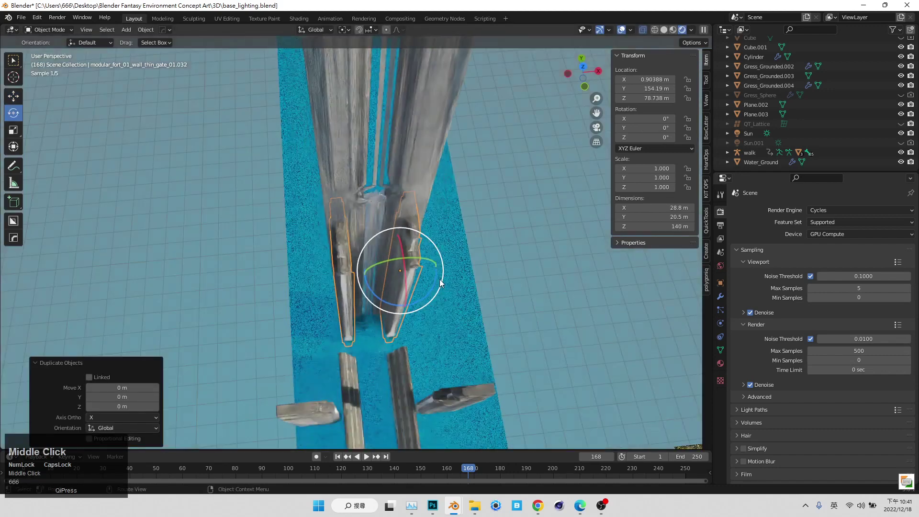
left_click_drag(435, 280, 429, 262)
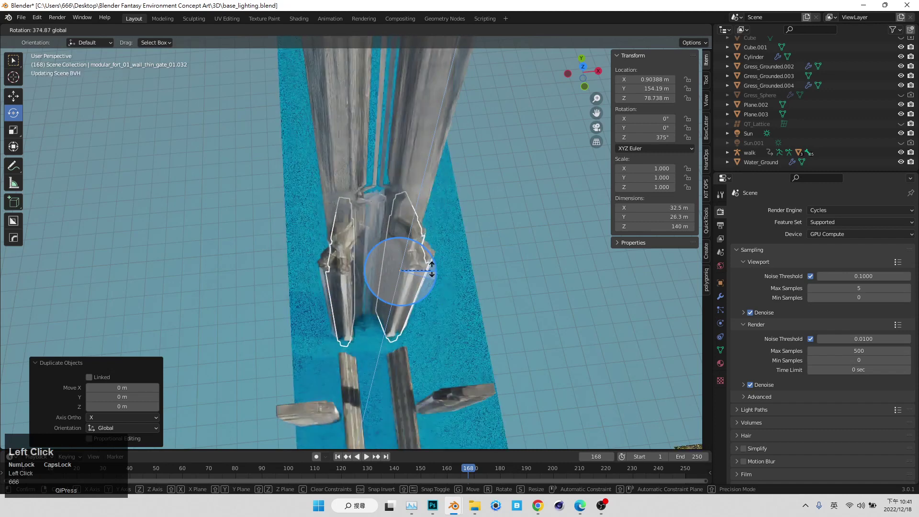
left_click_drag(608, 181, 530, 313)
left_click(653, 137)
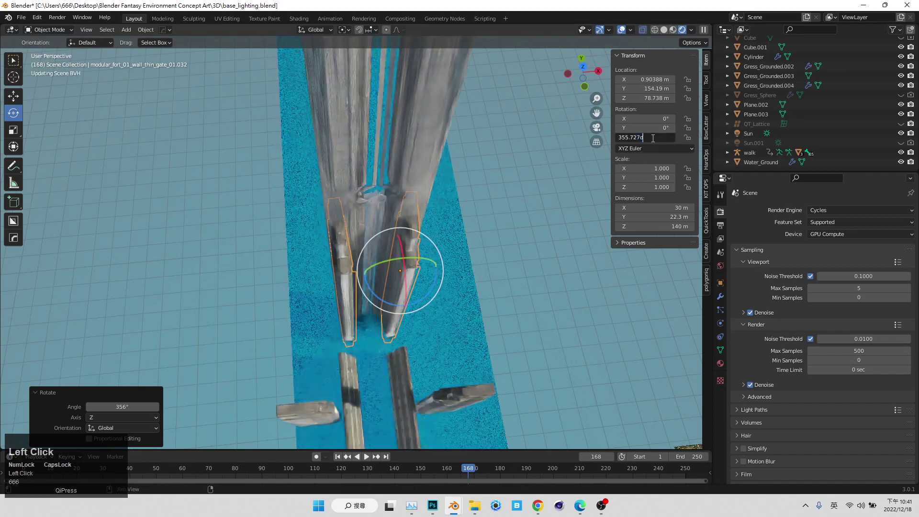
type("45")
key("Return")
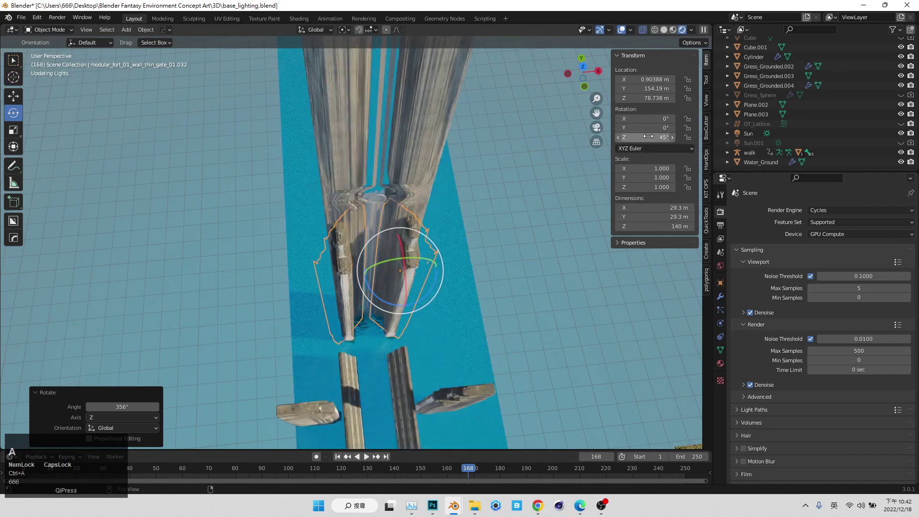
Step: Move the duplicated tower outward and upward to X 5.4307 m, Y 156.95 m and Z 91.963 m
left_click(13, 96)
left_click_drag(419, 255, 434, 254)
middle_click_drag(478, 271, 412, 289)
left_click_drag(420, 254, 429, 223)
mouse_move(394, 237)
middle_mouse_down()
mouse_move(411, 274)
mouse_move(396, 231)
middle_mouse_up()
left_click_drag(395, 230, 404, 227)
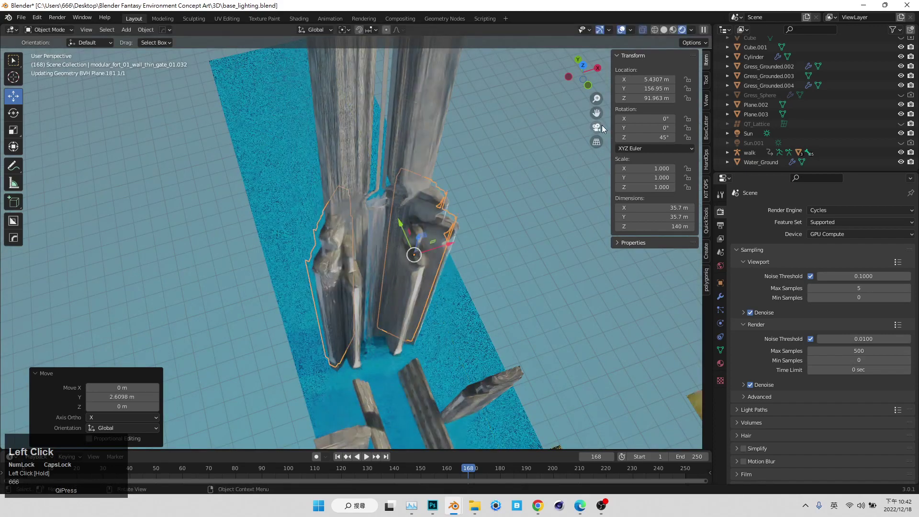
Step: Check the duplicated tower through the scene camera and set its Z rotation to 90°
left_click(597, 127)
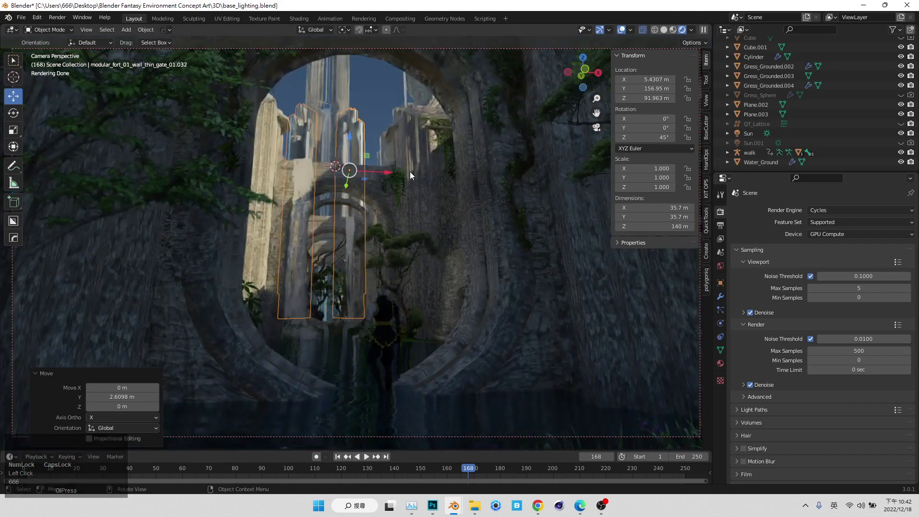
left_click(596, 127)
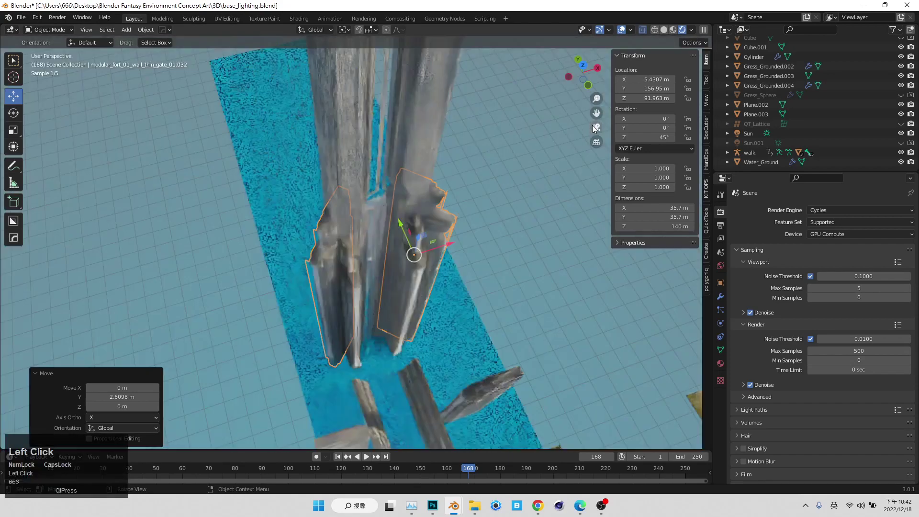
middle_click_drag(478, 216, 547, 184)
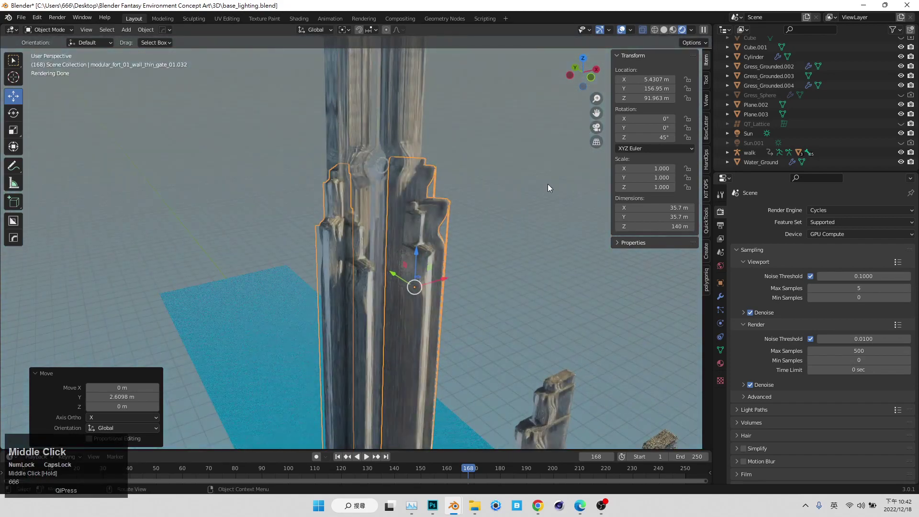
left_click(411, 217)
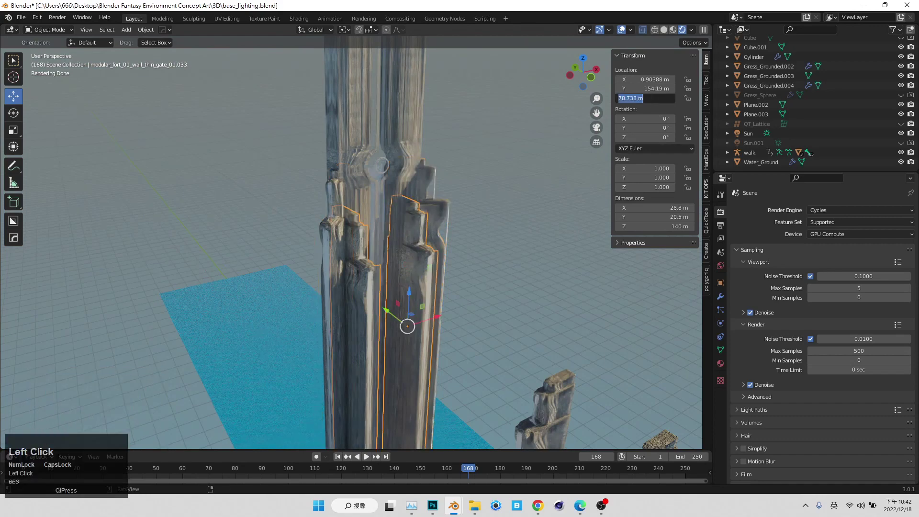
left_click(427, 186)
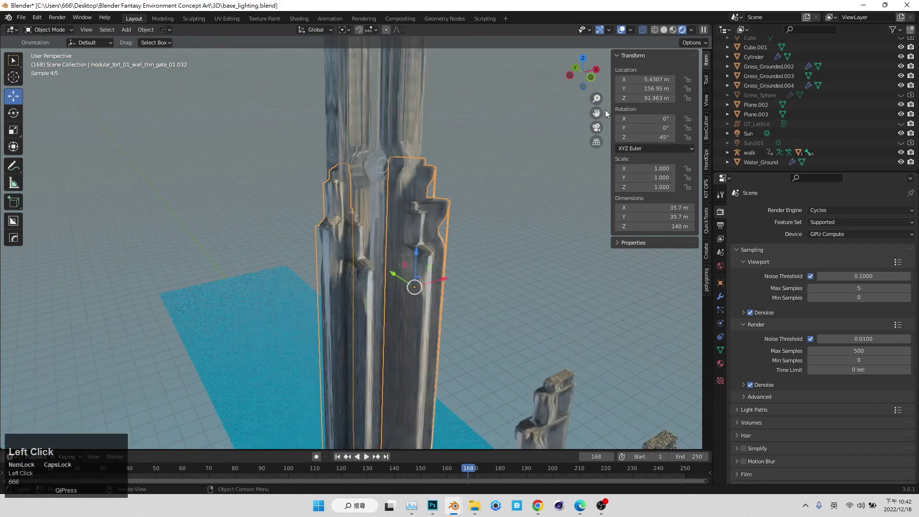
left_click(668, 137)
type("90")
key("Return")
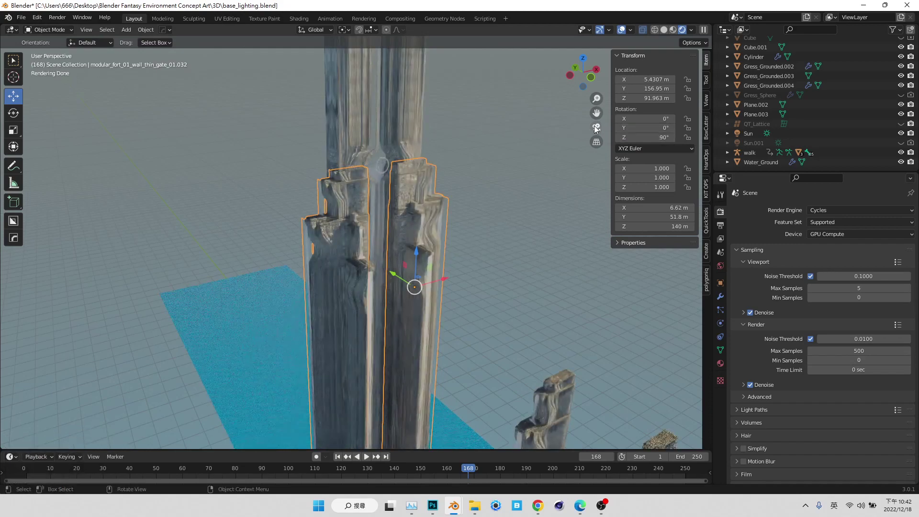
Step: Move the duplicated tower up and forward to X -1.4541 m, Y 115.08 m and Z 139.12 m, checking the camera framing
left_click(592, 127)
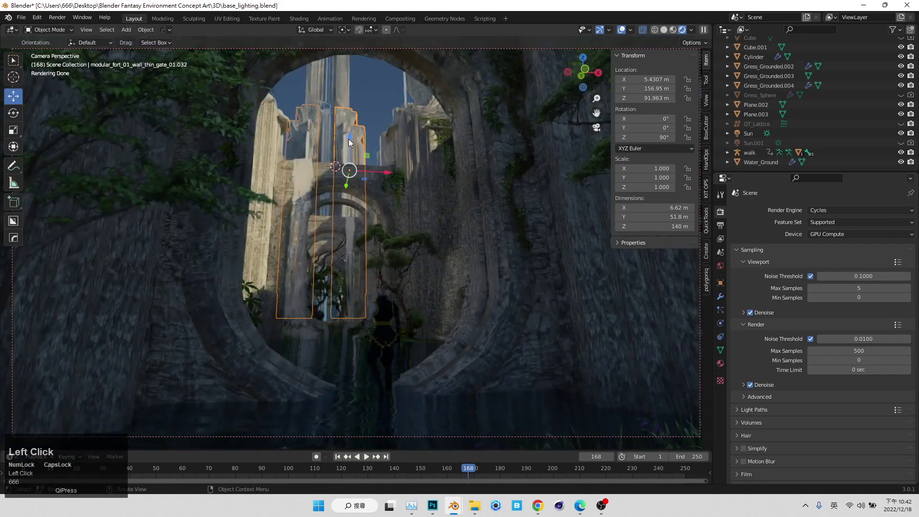
left_click_drag(347, 90, 363, 112)
left_click(596, 128)
middle_click_drag(364, 136, 382, 153)
left_click_drag(363, 142, 537, 123)
left_click(599, 129)
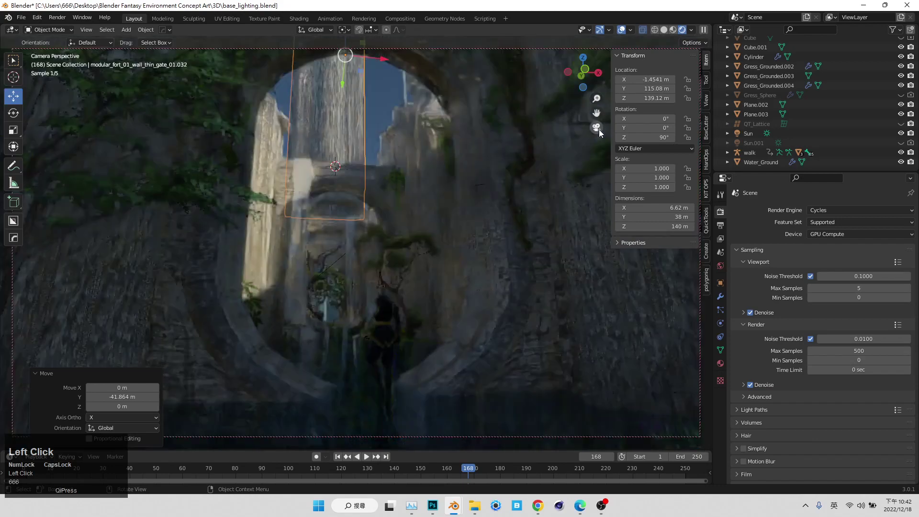
Step: From the top view, turn off the viewport and render display of the duplicated tower's Mirror modifier
left_click(599, 129)
left_click(582, 60)
middle_click_drag(453, 256, 419, 158, "shift")
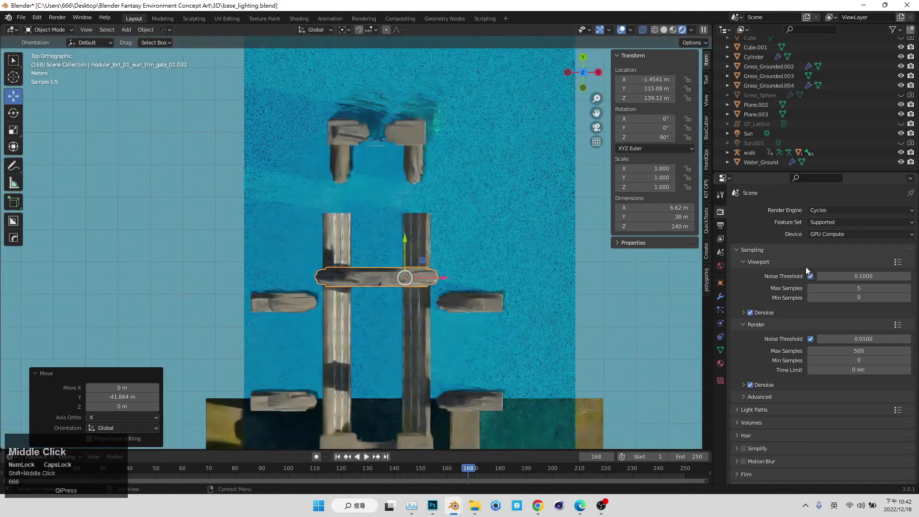
left_click(720, 296)
scroll(420, 275, "up", 2)
Step: In Edit Mode, scale the tower's inner vertices to 0.060 in X and shift them about 4.3 m toward the outer end
key("Tab")
left_click_drag(360, 247, 445, 345)
left_click(13, 130)
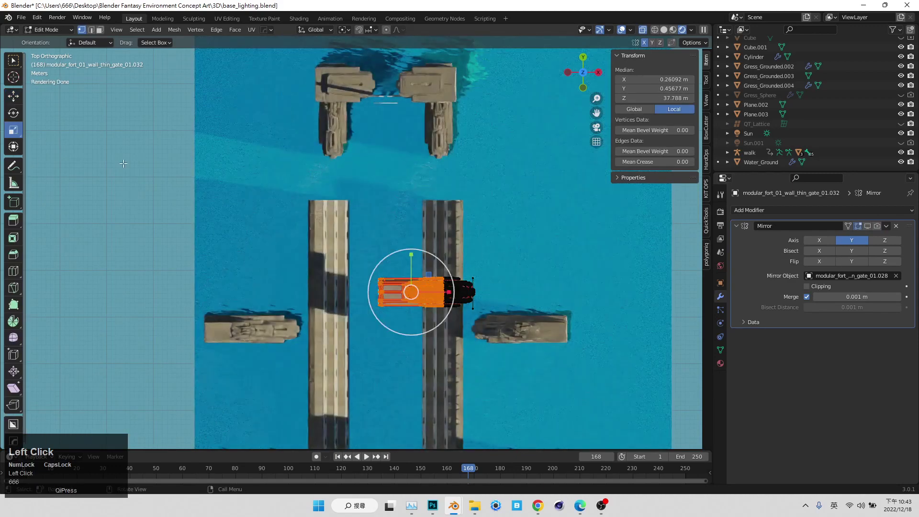
left_click_drag(449, 292, 412, 289)
left_click(13, 96)
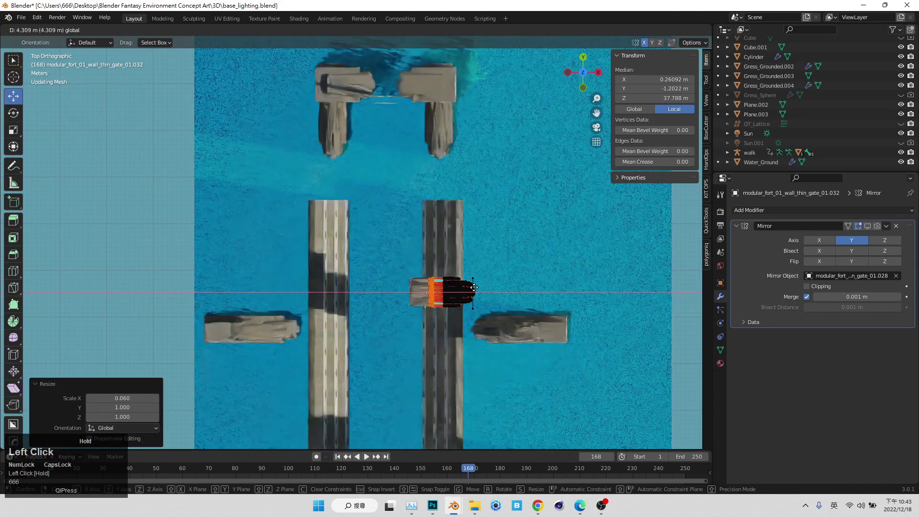
key("Tab")
Step: Move the narrowed tower back to the tall rear tower, at X 1.4711 m and Y 159.56 m
middle_click_drag(472, 281, 443, 316)
left_click_drag(443, 315, 433, 314)
middle_click_drag(416, 276, 381, 282)
left_click_drag(421, 289, 455, 215)
middle_click_drag(456, 215, 439, 238)
left_click_drag(477, 207, 467, 207)
middle_click_drag(487, 200, 584, 121)
Step: In the camera view, lower the narrowed tower to Z 91.266 m and deselect it
left_click(594, 128)
left_click(350, 75)
left_click_drag(350, 75, 345, 142)
left_click(375, 94)
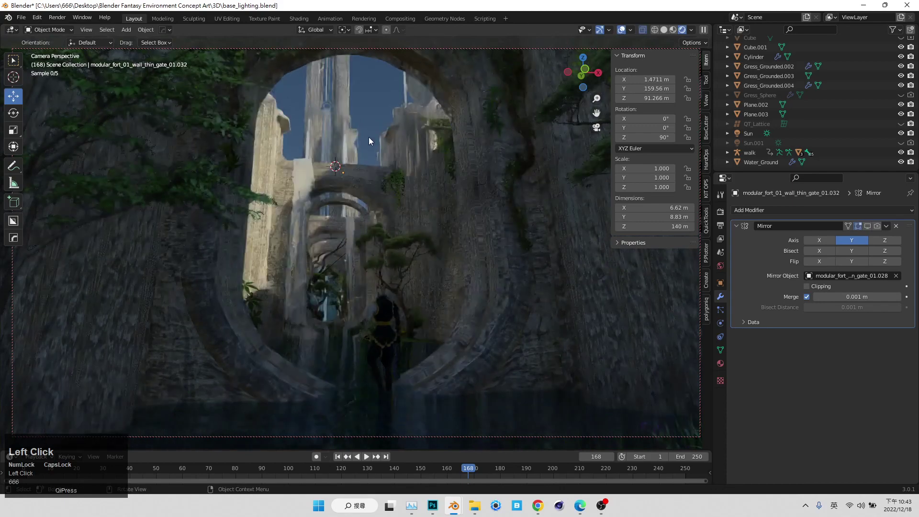
Step: Move the narrowed tower to X 2.7402 m and turn its Mirror modifier's viewport and render display back on
left_click_drag(379, 169, 368, 123)
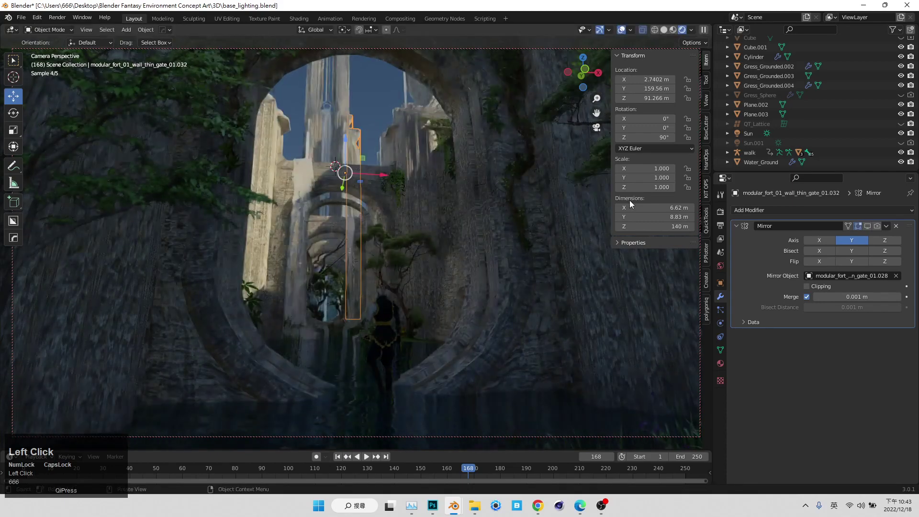
left_click(866, 226)
left_click(867, 227)
left_click(877, 226)
left_click(369, 92)
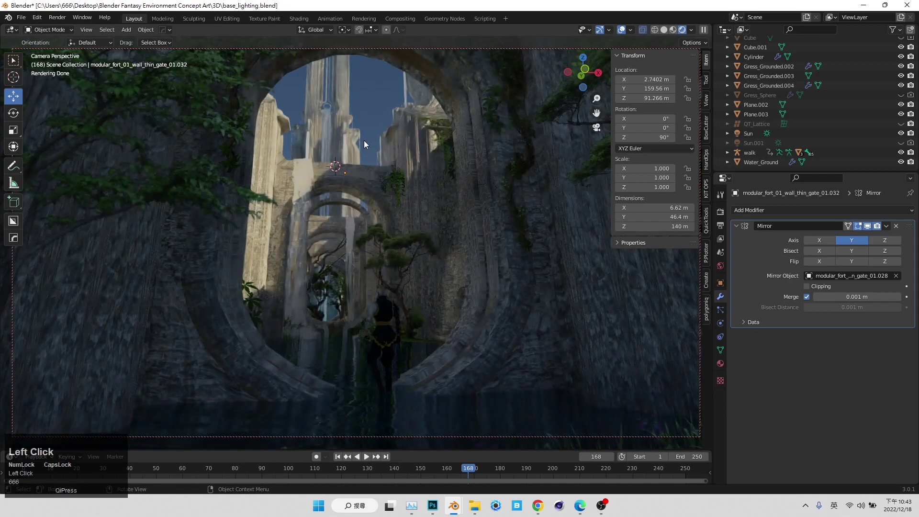
Step: Outside the camera view, set the narrowed tower's origin to its geometry and turn off its Mirror modifier's viewport display
left_click(596, 128)
scroll(440, 231, "down", 2)
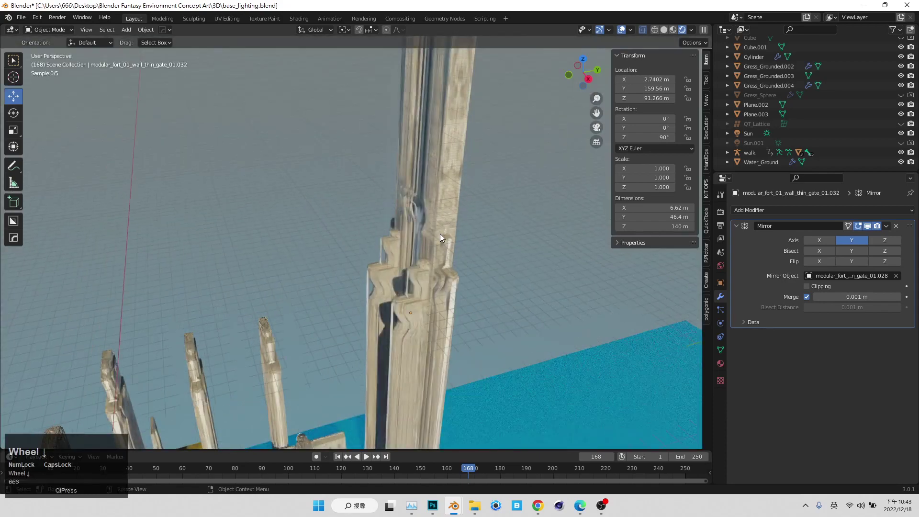
middle_click_drag(440, 230, 486, 262)
left_click(427, 266)
scroll(254, 248, "up", 3)
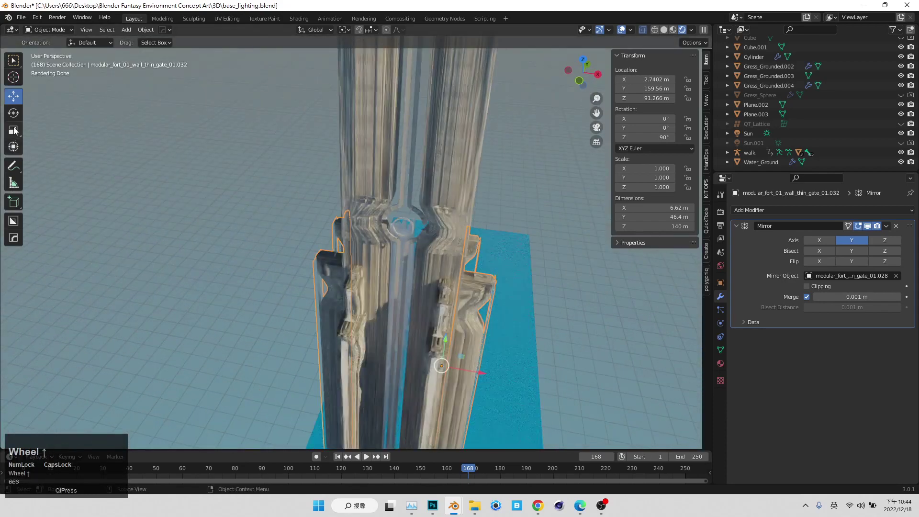
left_click(146, 29)
mouse_move(163, 50)
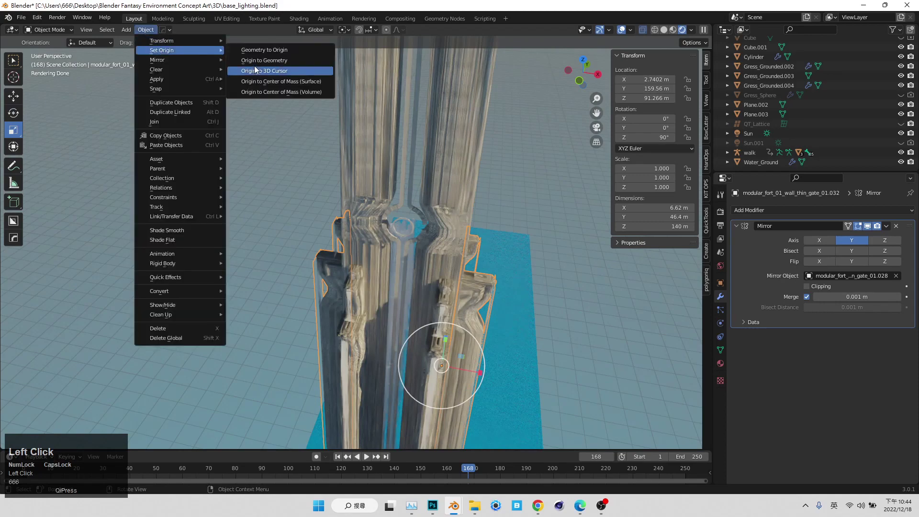
left_click(867, 227)
left_click(736, 225)
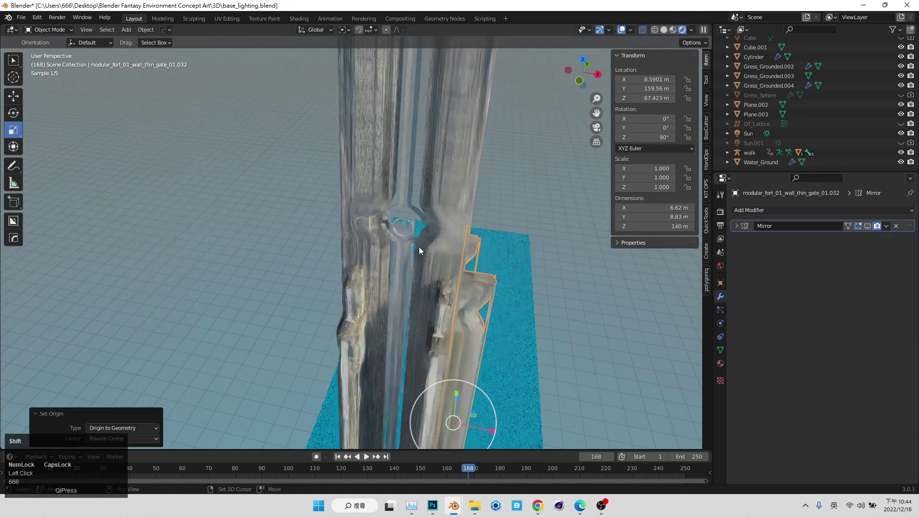
Step: Scale the narrowed tower to 0.432 along global X with the scale applied, and move it -1.1977 m along X
middle_click_drag(451, 259, 420, 214, "shift")
left_click_drag(462, 388, 440, 383)
key("ctrl+a")
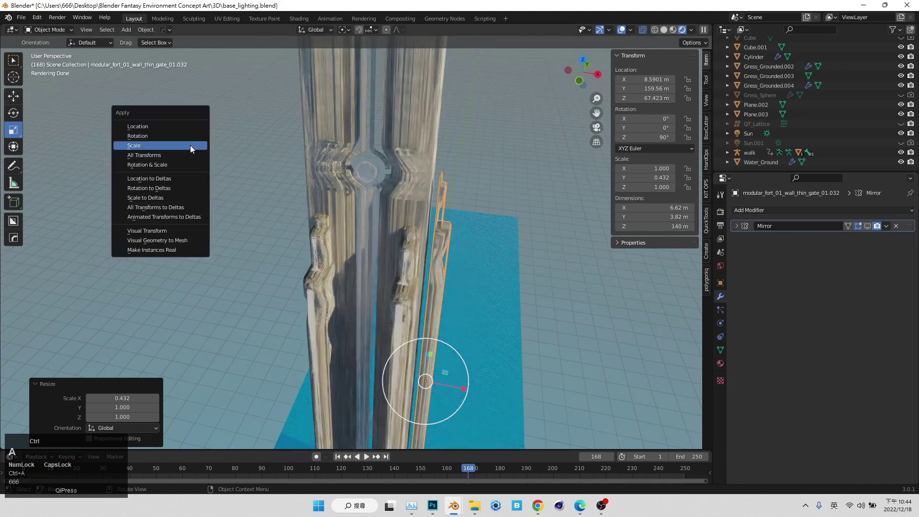
key("Return")
left_click(13, 95)
left_click_drag(464, 389, 460, 390)
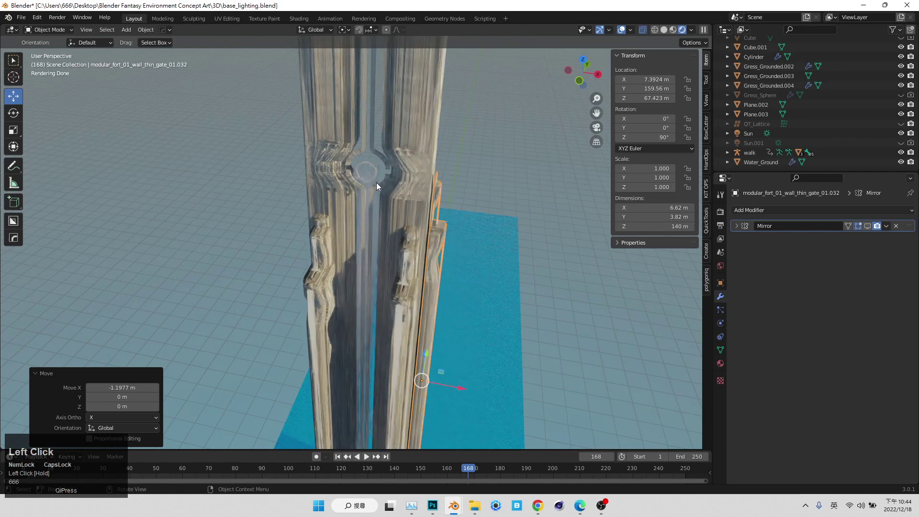
Step: Try deleting the ring and central strip pieces of the rear tower, and undo the deletion
left_click(378, 168)
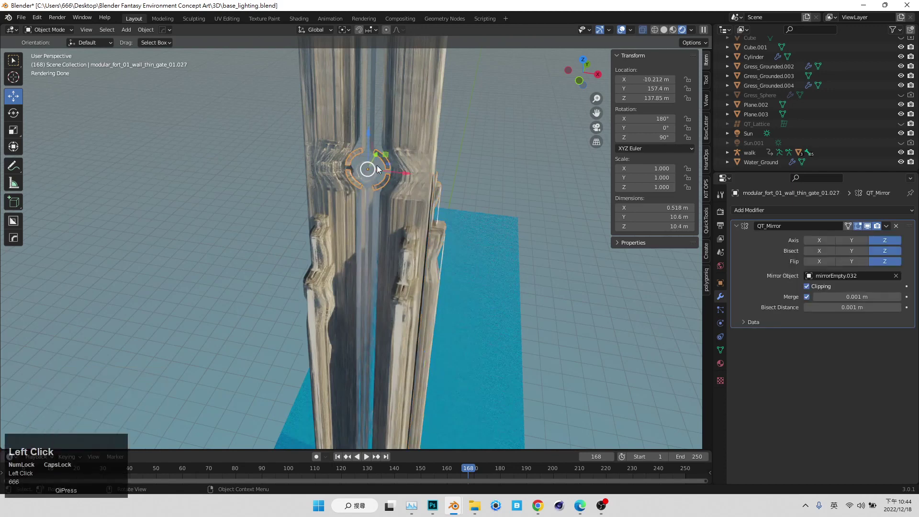
left_click(372, 195)
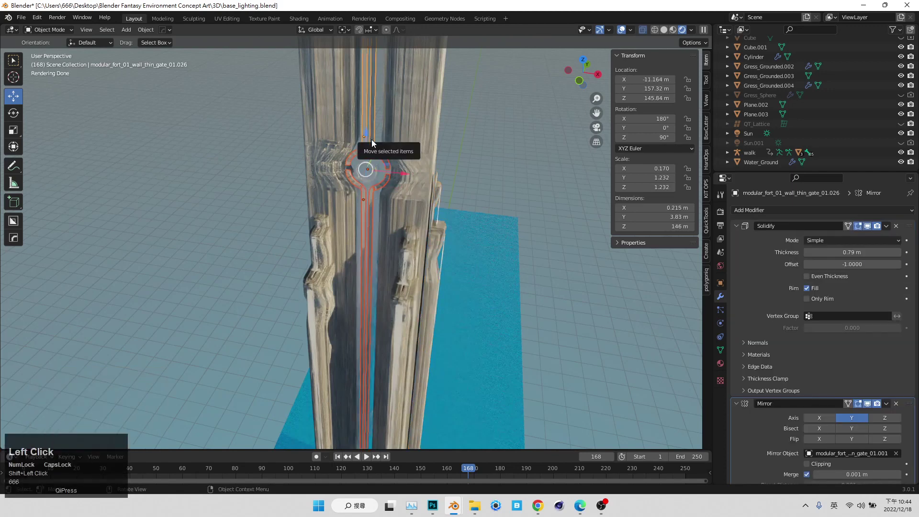
key("Delete")
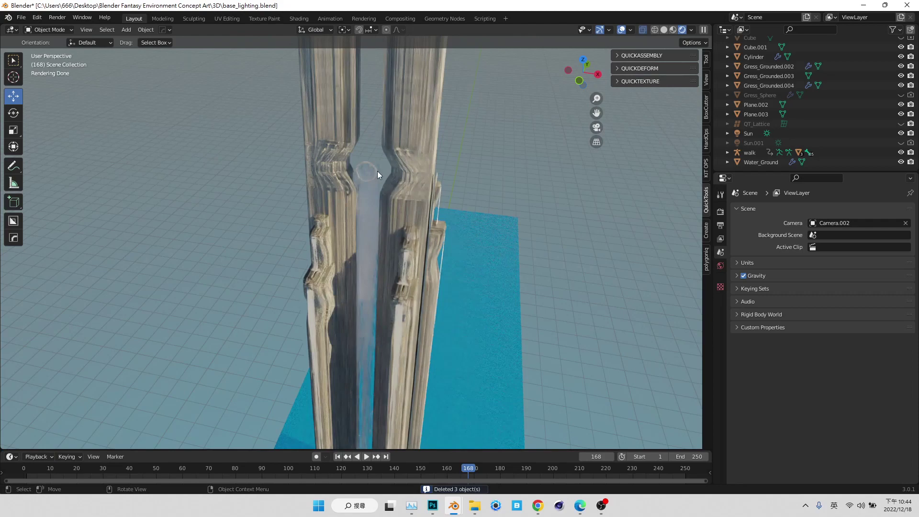
key("ctrl+z")
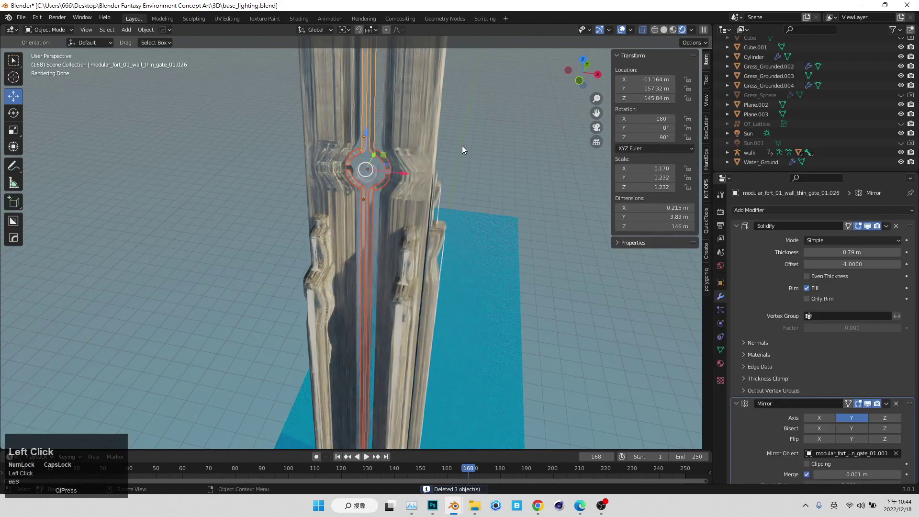
left_click(461, 146)
Step: In the camera view, move the narrowed tower to X 7.0819 m and turn its Mirror modifier's viewport display back on
middle_click_drag(395, 179, 485, 207)
left_click(485, 247)
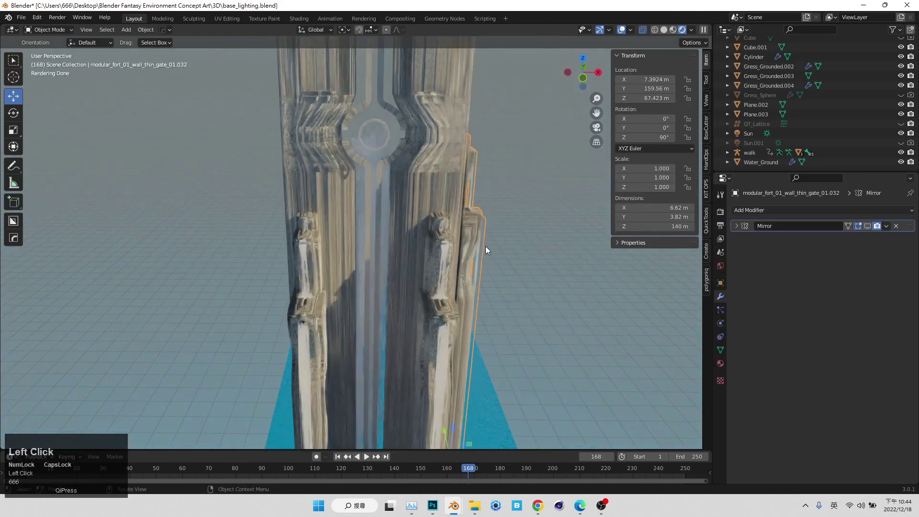
left_click(597, 127)
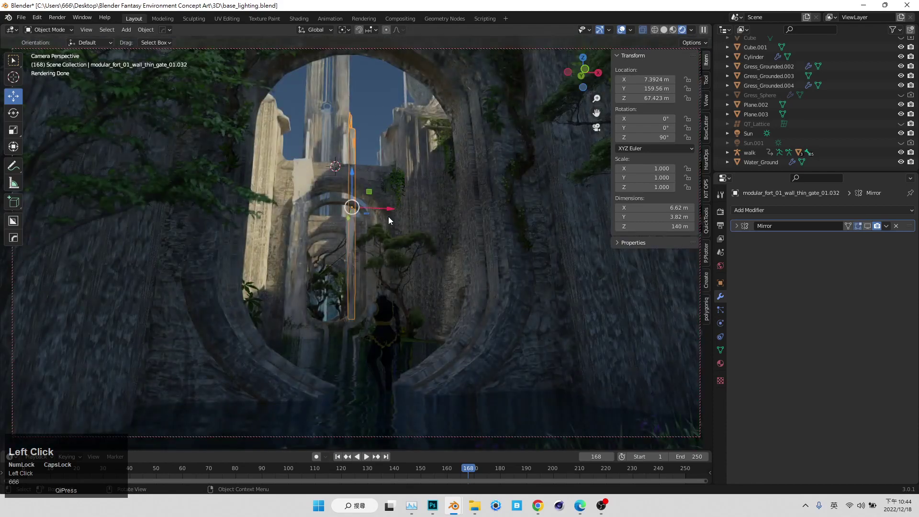
left_click_drag(389, 215, 378, 214)
left_click(379, 108)
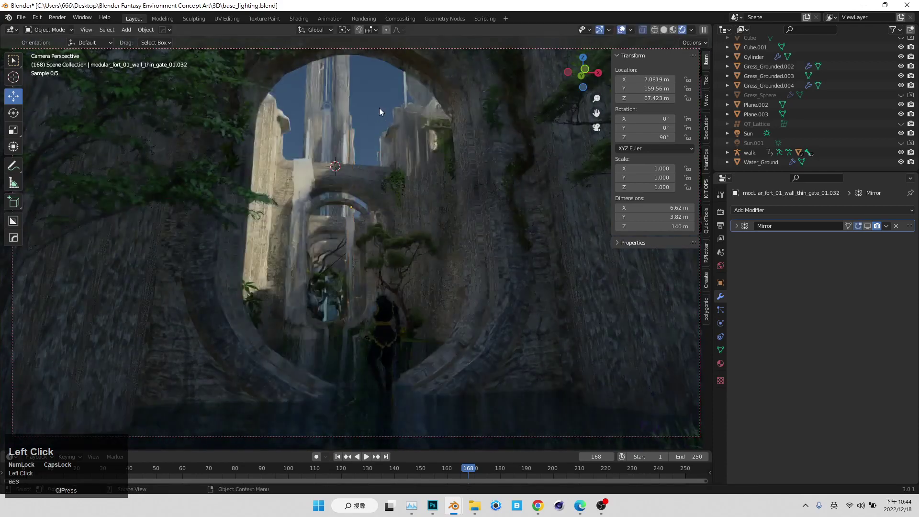
left_click(355, 136)
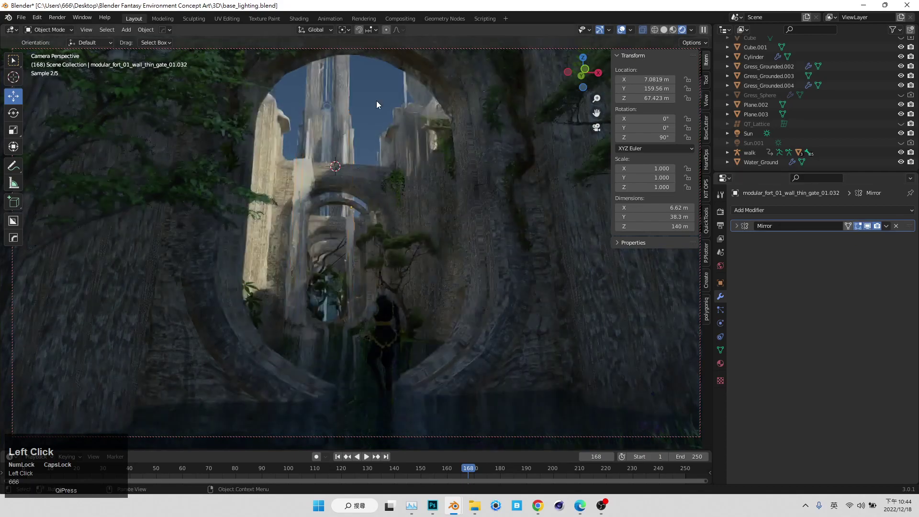
Step: In Edit Mode, raise the narrowed tower's topmost vertices about 14 m, and save the file from the camera view
key("KP_Decimal")
left_click(469, 154)
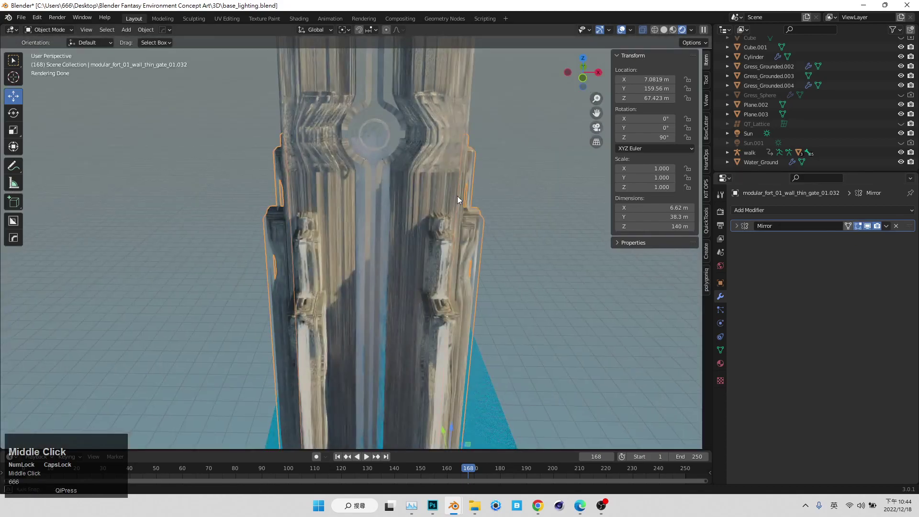
middle_click_drag(464, 196, 429, 188)
key("Tab")
left_click_drag(450, 125, 480, 143)
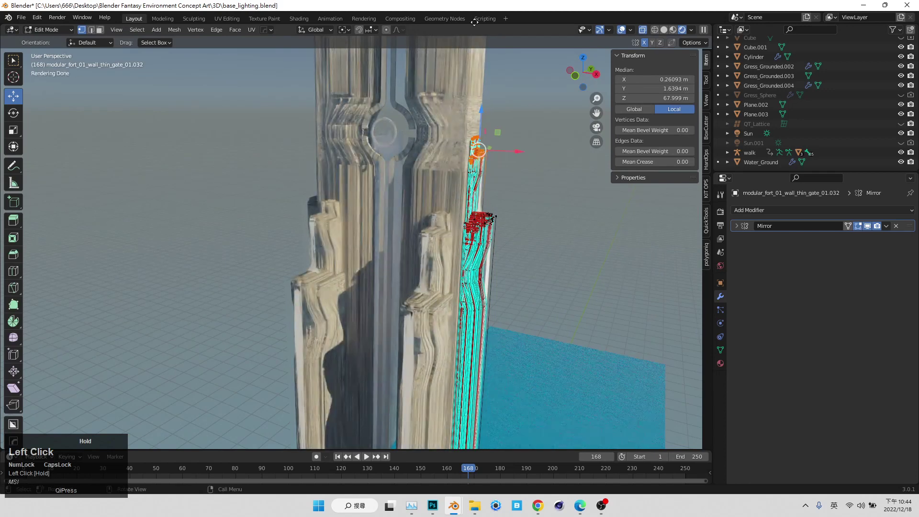
left_click_drag(474, 22, 486, 450)
key("Tab")
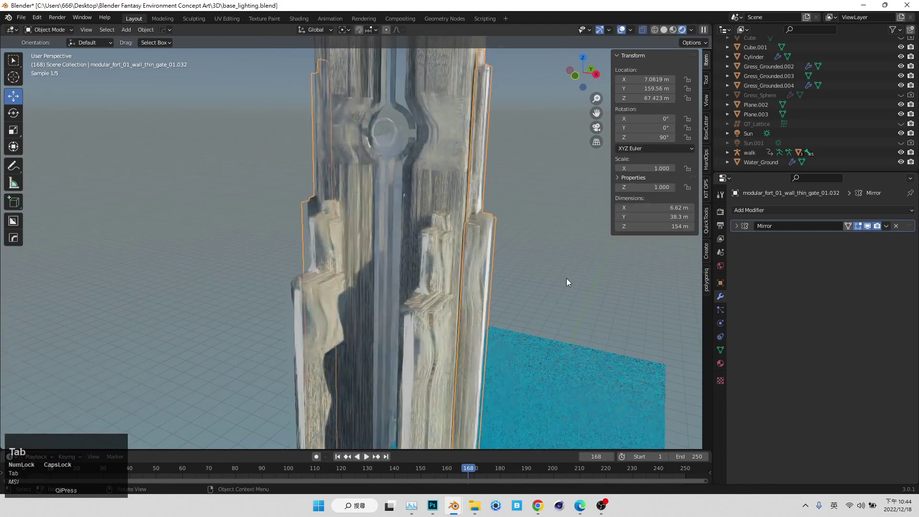
left_click(596, 127)
key("ctrl+s")
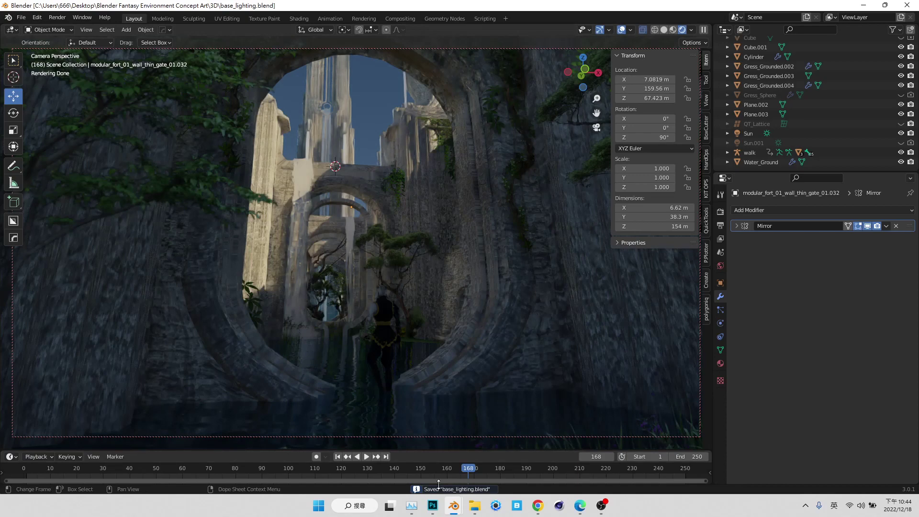
Step: Switch to Photoshop and study the note diagrams on following the flow and arranging big, medium and small elements, and return to Blender
left_click(430, 511)
scroll(211, 136, "down", 1)
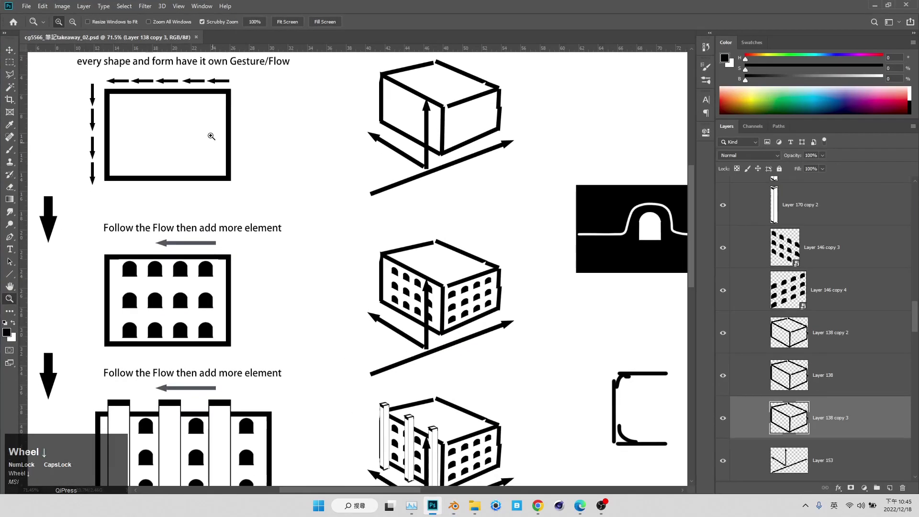
scroll(198, 255, "down", 2)
left_click_drag(437, 268, 366, 269)
scroll(335, 335, "down", 3)
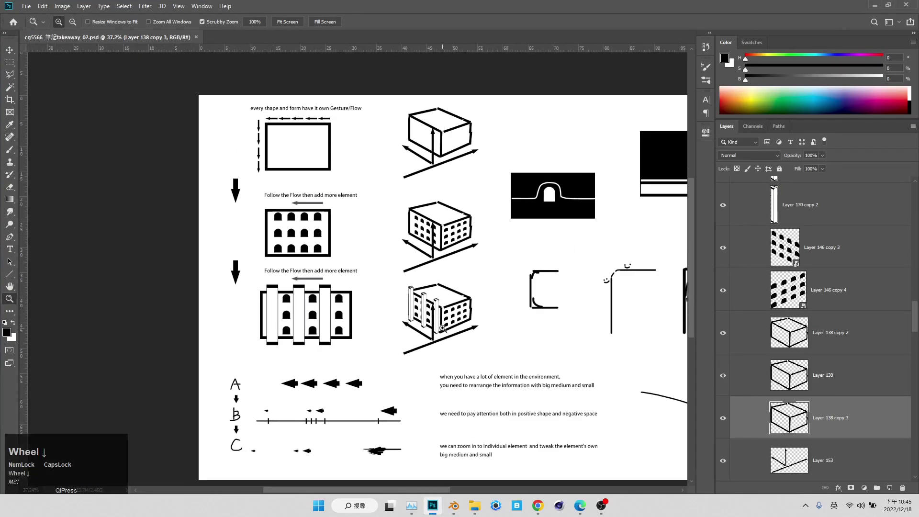
left_click_drag(301, 398, 356, 406)
left_click_drag(327, 352, 252, 359)
left_click_drag(457, 299, 531, 294)
left_click_drag(538, 219, 498, 234)
left_click(874, 5)
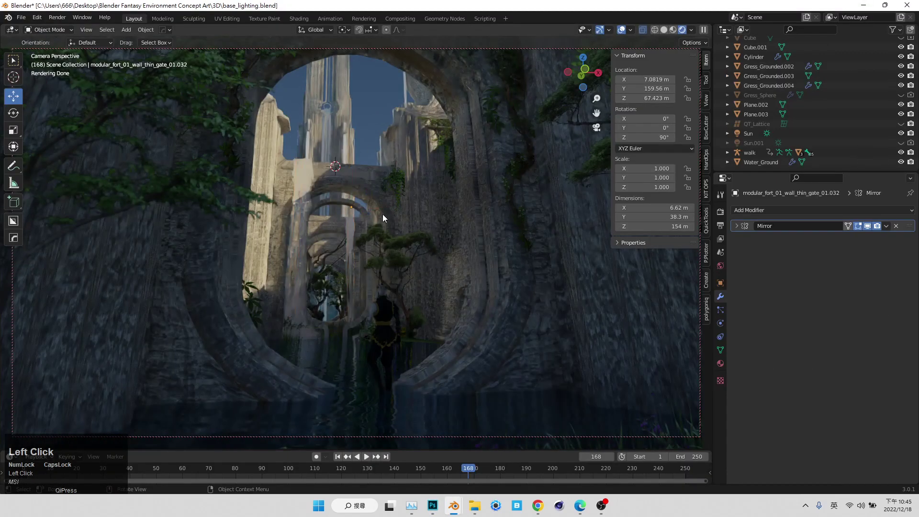
Step: Examine the rear tower and its mirrored side pieces from outside and through the camera
left_click(615, 57)
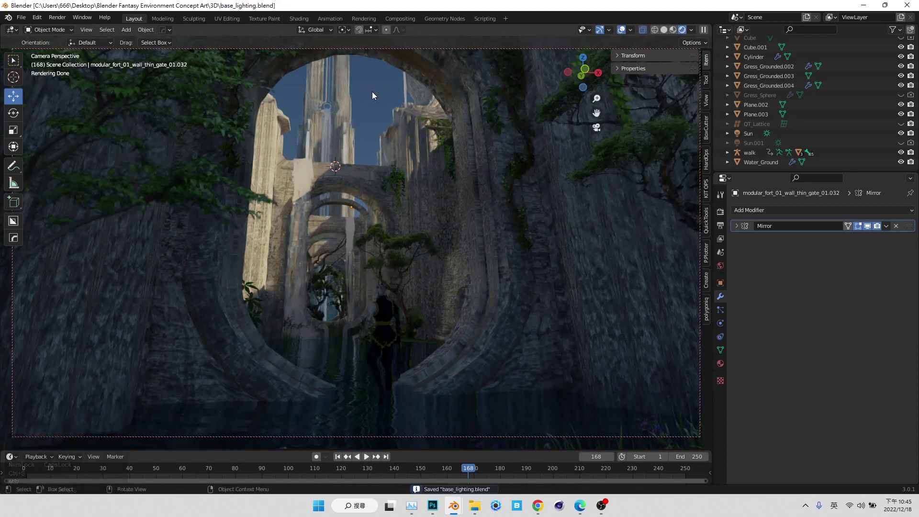
left_click(597, 127)
scroll(397, 186, "down", 3)
middle_click_drag(397, 185, 593, 127)
left_click(593, 126)
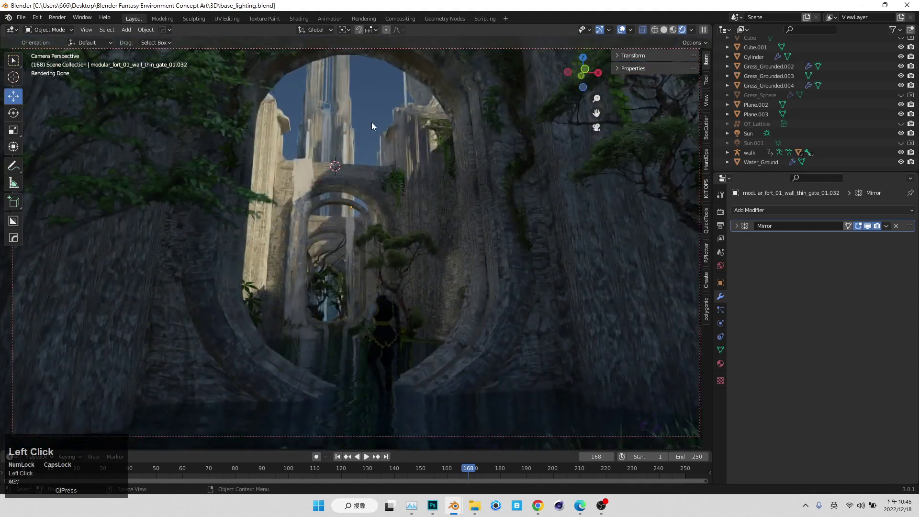
middle_click_drag(579, 118, 414, 179)
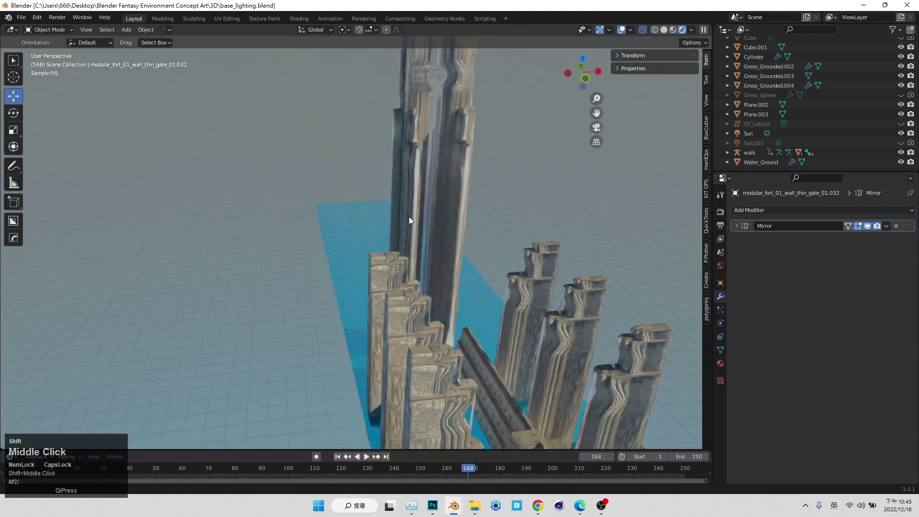
scroll(402, 196, "up", 3)
middle_click_drag(393, 207, 533, 214)
left_click(481, 171)
scroll(507, 247, "down", 2)
middle_click_drag(484, 279, 470, 353)
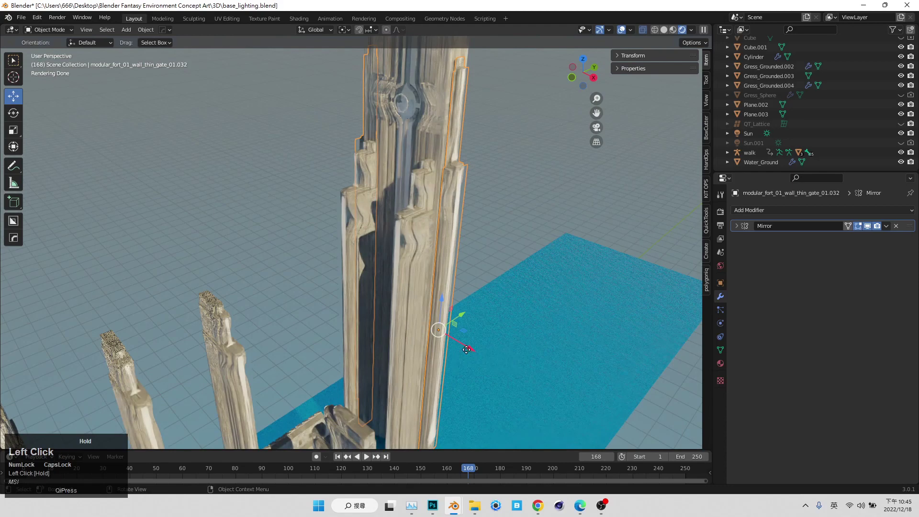
left_click(466, 350)
left_click(596, 127)
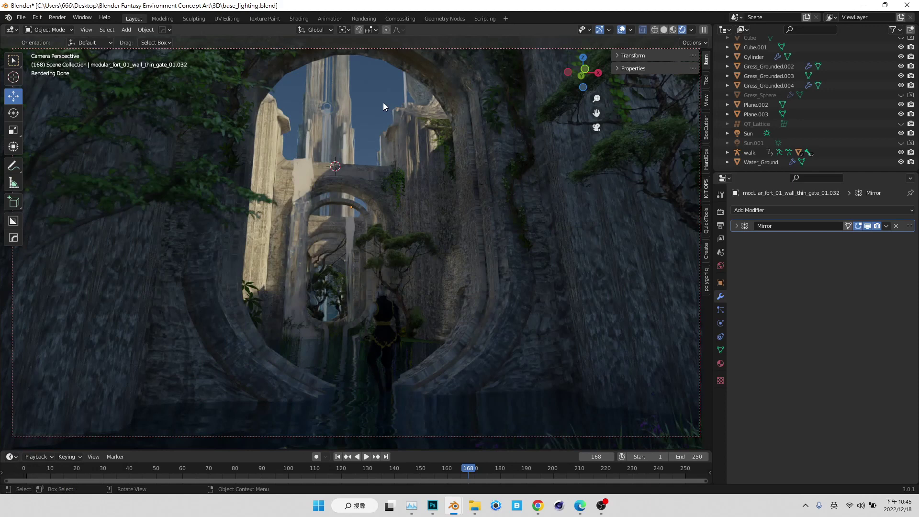
Step: Delete the narrowed mirrored side tower from the rear tower and save the file
left_click(354, 135)
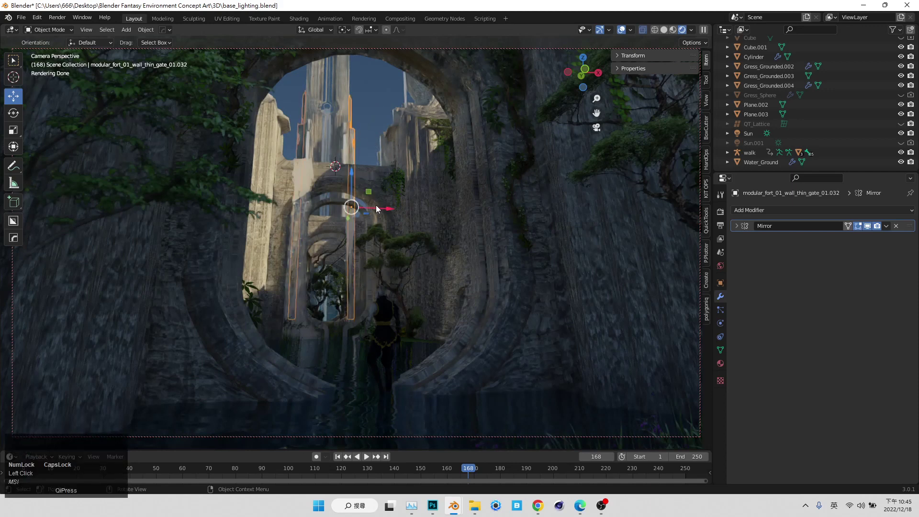
left_click_drag(346, 174, 374, 78)
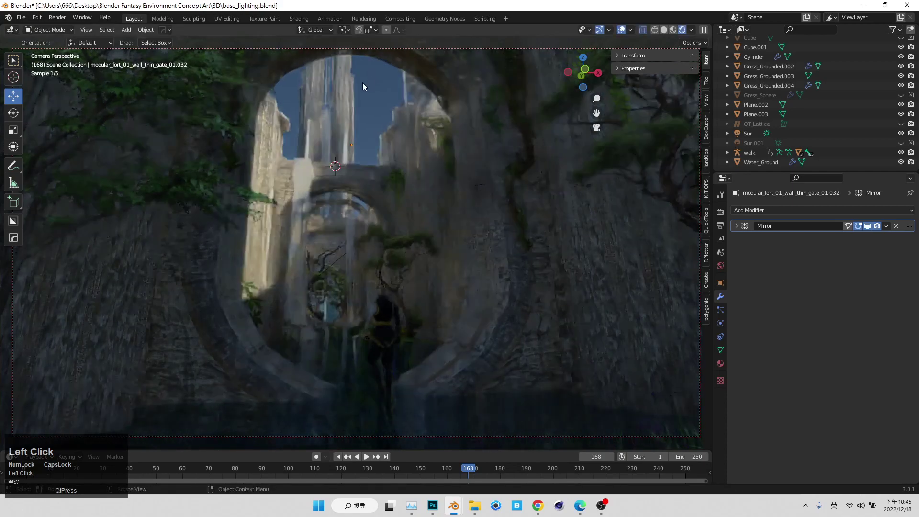
key("Delete")
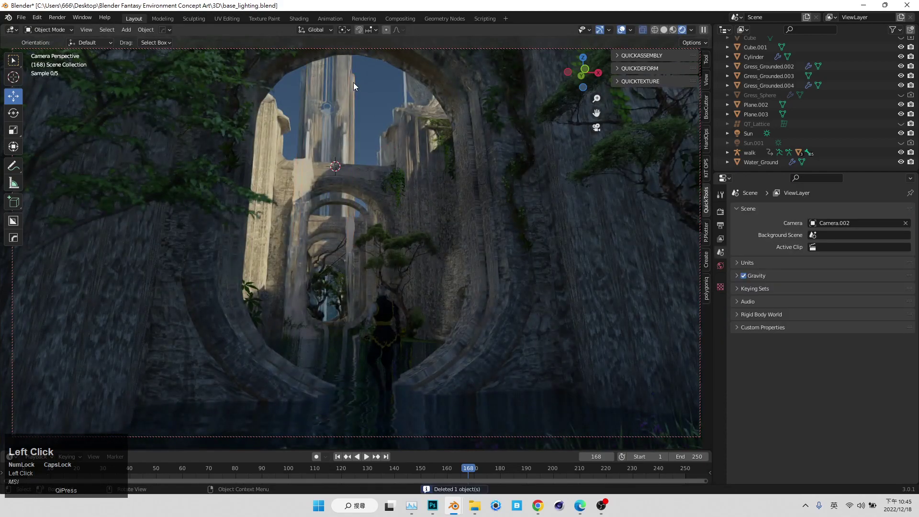
key("ctrl+s")
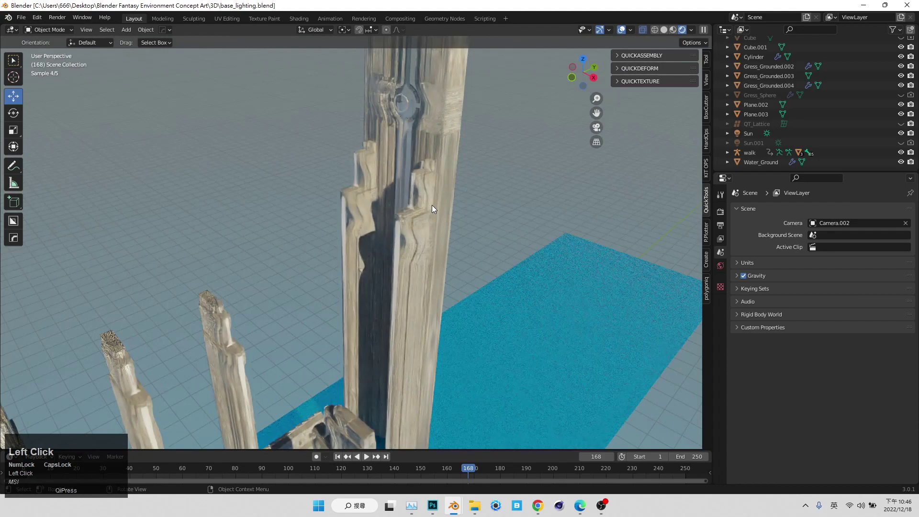
Step: Inspect the fort walls and the rear tower from several angles and through the camera, and save the file
middle_click_drag(431, 205, 439, 274)
scroll(439, 274, "up", 5)
middle_click_drag(386, 295, 374, 335)
scroll(374, 335, "up", 4)
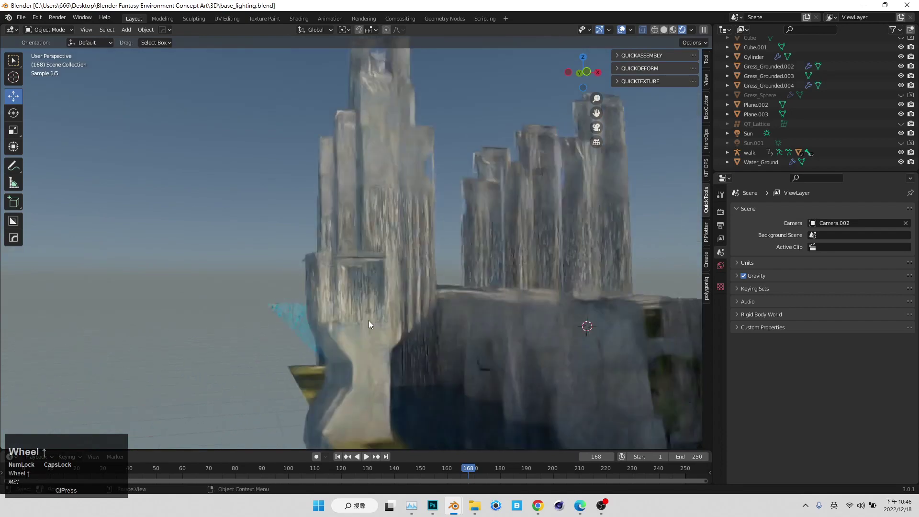
middle_click(363, 337)
middle_click_drag(364, 337, 418, 205)
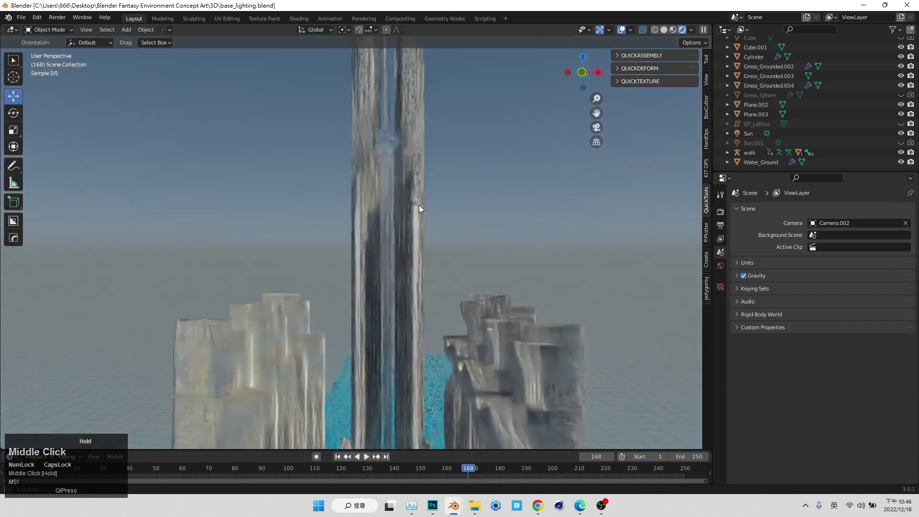
left_click(596, 128)
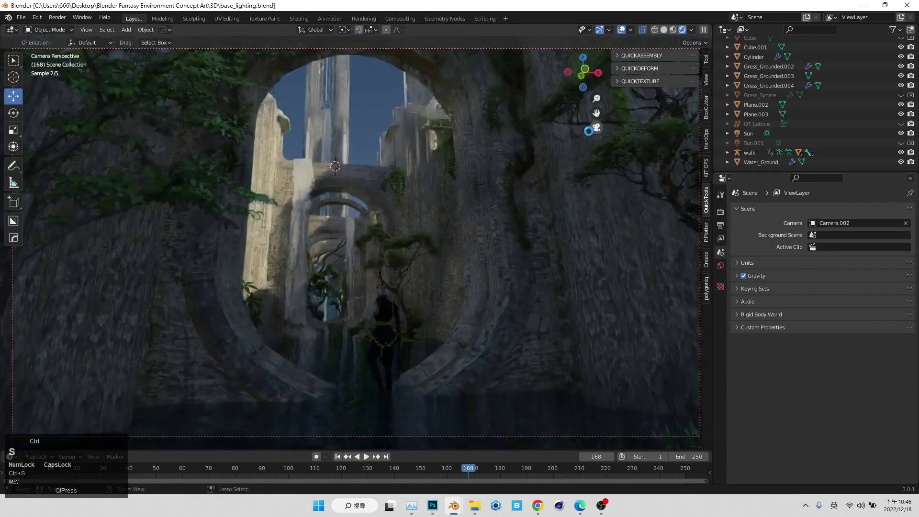
key("ctrl+s")
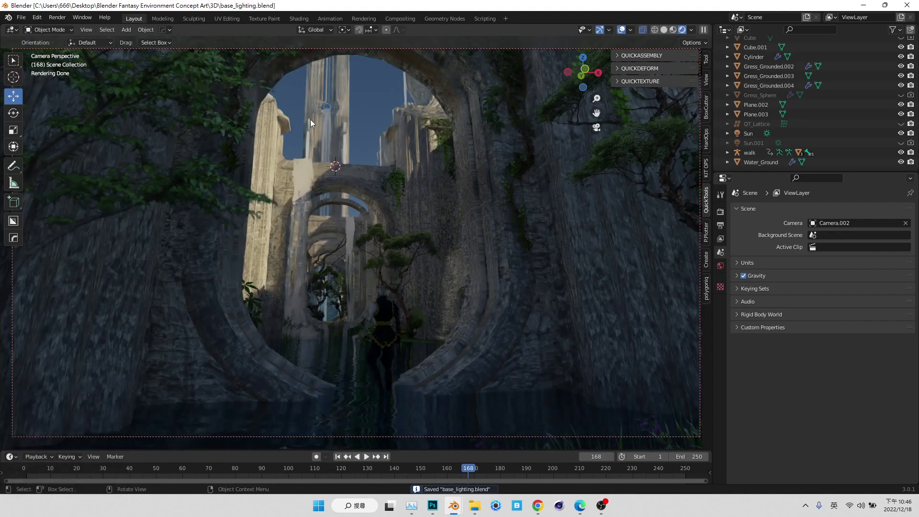